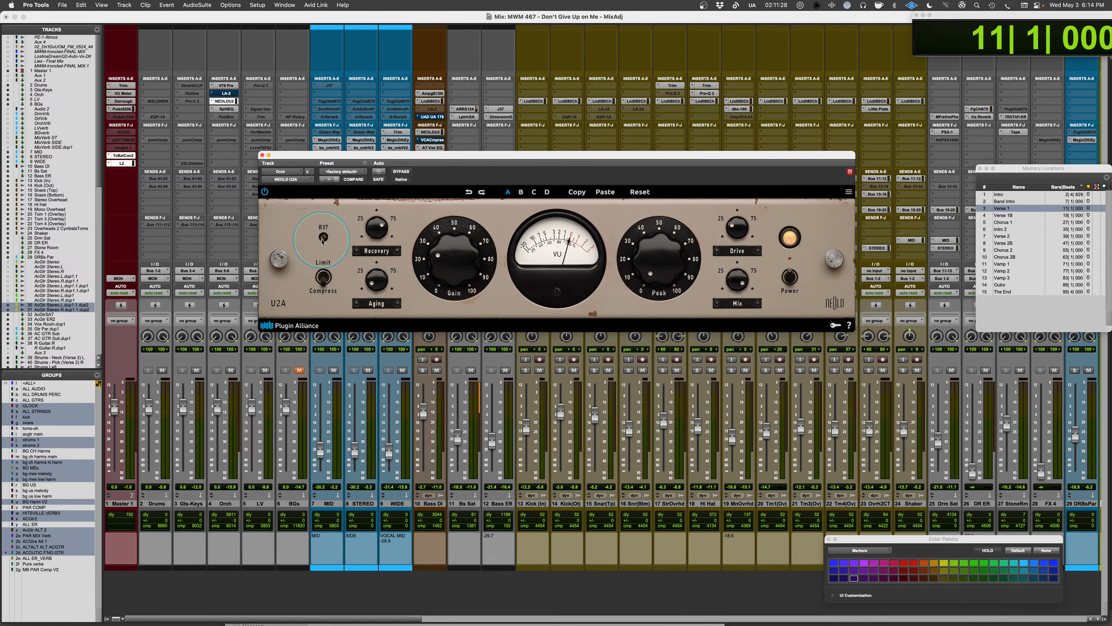
# Try the R37, Limit/Compress and Aging controls of the Orch track's NEOLD U2A, turning Aging up to Old and back.
pyautogui.moveTo(323, 238)
pyautogui.moveTo(323, 236); pyautogui.dragTo(326, 96)
pyautogui.click(323, 280)
pyautogui.moveTo(371, 274)
pyautogui.moveTo(379, 284); pyautogui.dragTo(373, 150)
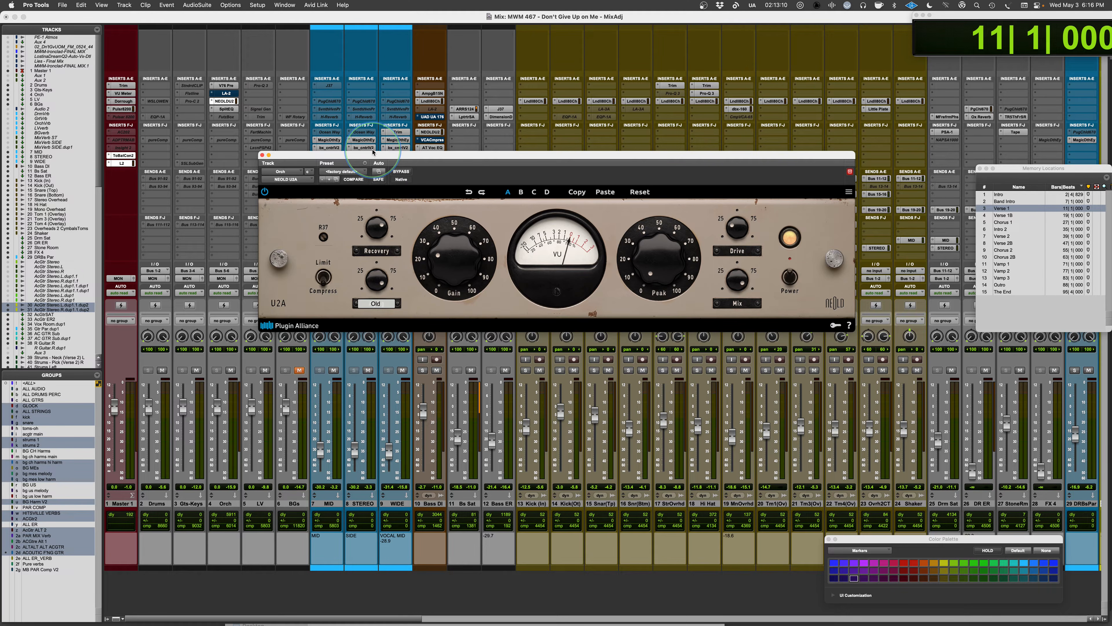
pyautogui.moveTo(373, 150); pyautogui.dragTo(333, 371)
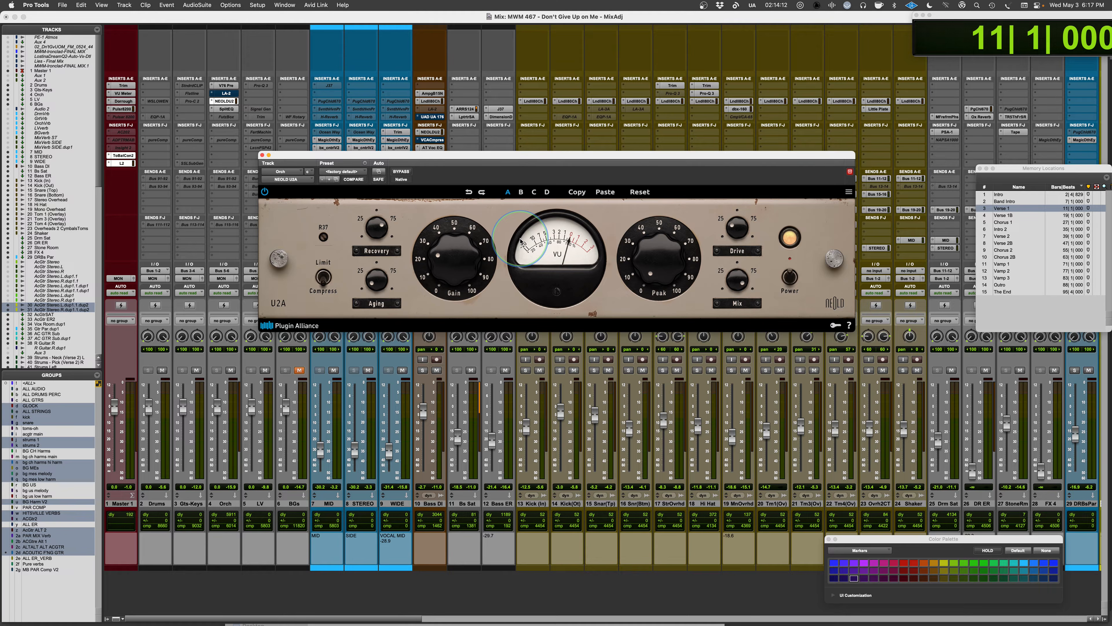
# Try the U2A's Recovery control by turning it up to Slow, and toggle the unit's power off and on.
pyautogui.moveTo(371, 229)
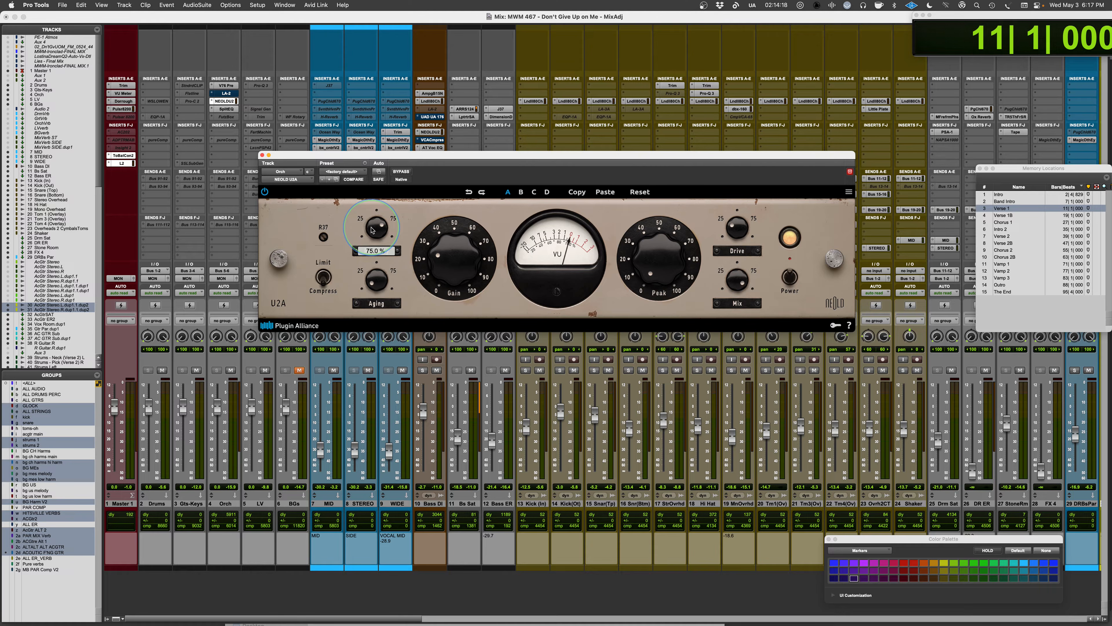
pyautogui.moveTo(371, 230); pyautogui.dragTo(381, 186)
pyautogui.click(354, 460)
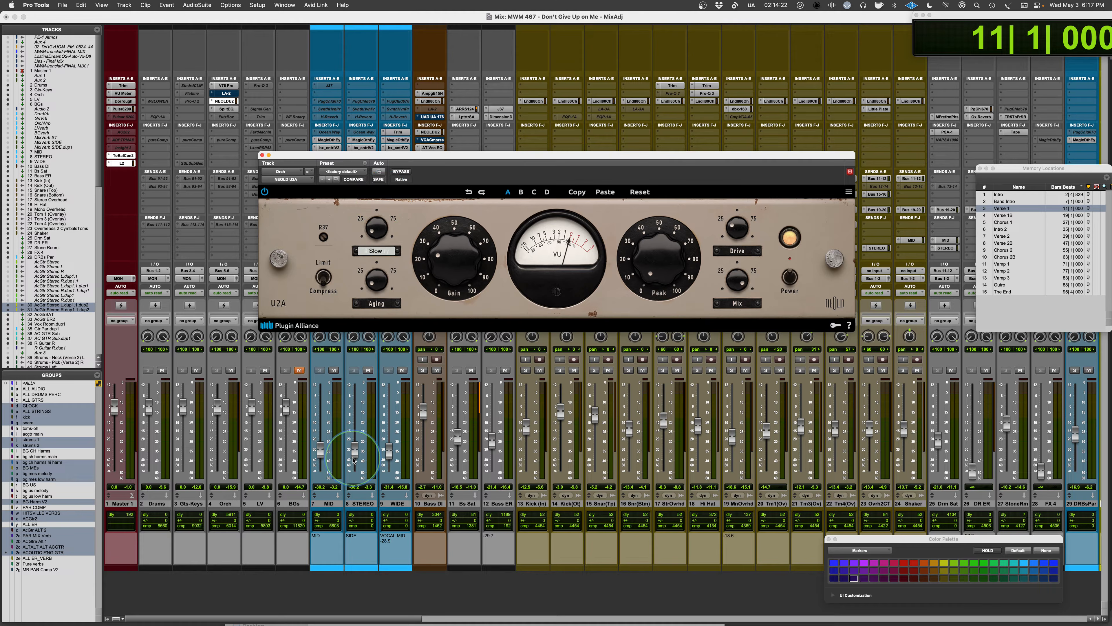
pyautogui.click(373, 233)
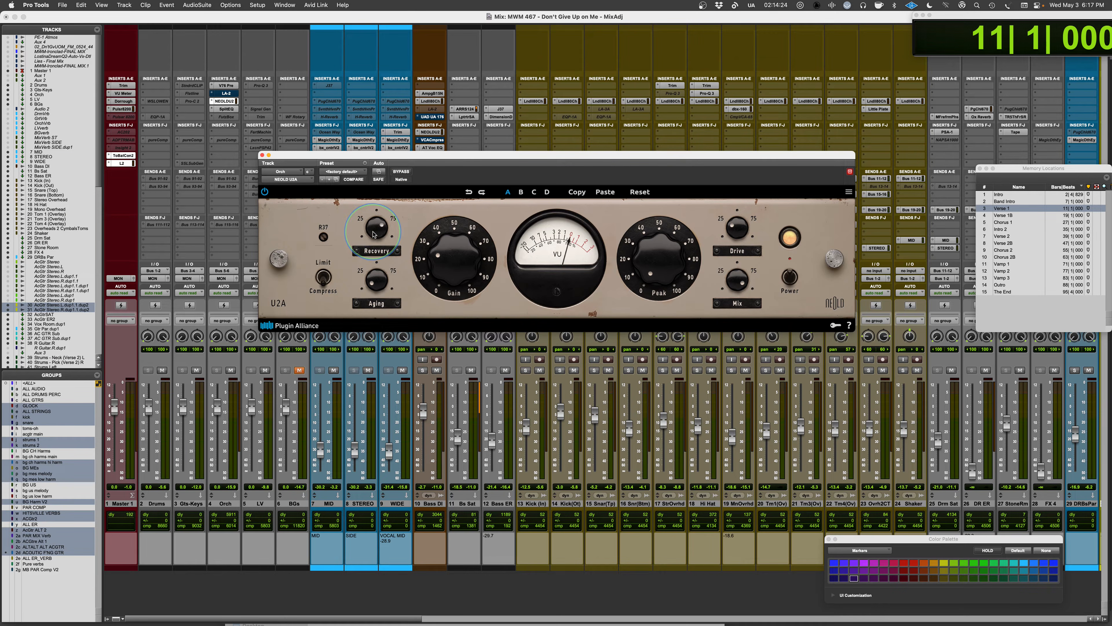
pyautogui.moveTo(373, 233); pyautogui.dragTo(386, 217)
pyautogui.click(790, 277)
pyautogui.click(790, 278)
# Move the compressor window clear of the mixer, solo the Bass DI track and go to the Band Intro memory location.
pyautogui.moveTo(712, 159); pyautogui.dragTo(817, 116)
pyautogui.click(422, 370)
pyautogui.moveTo(640, 115); pyautogui.dragTo(529, 164)
pyautogui.click(1006, 206)
pyautogui.click(1005, 204)
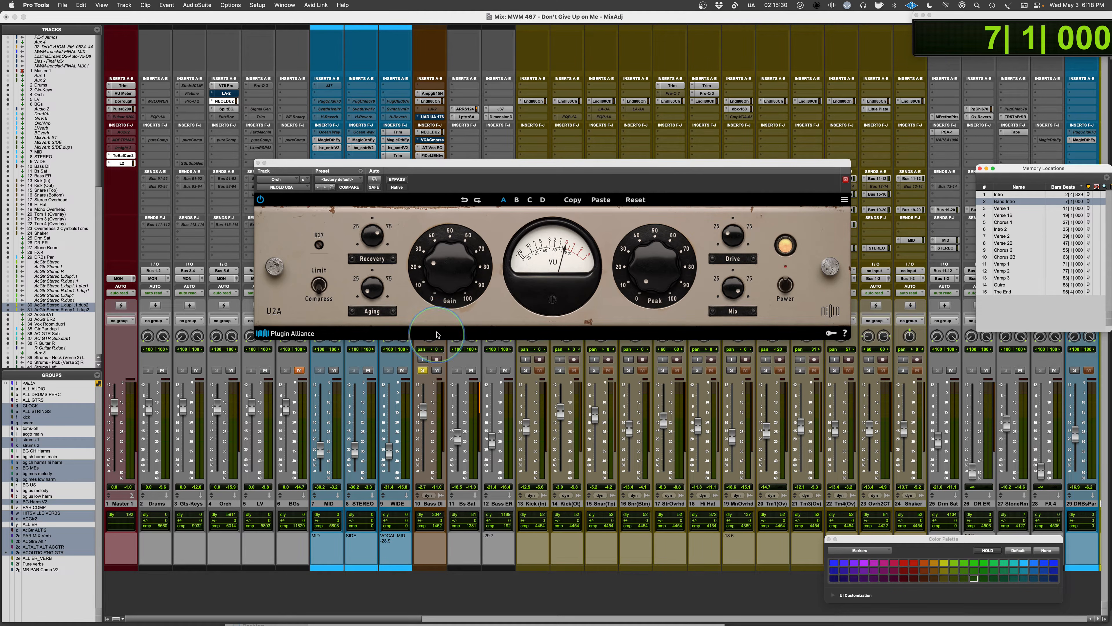
pyautogui.press('space')
pyautogui.moveTo(656, 287); pyautogui.dragTo(655, 214)
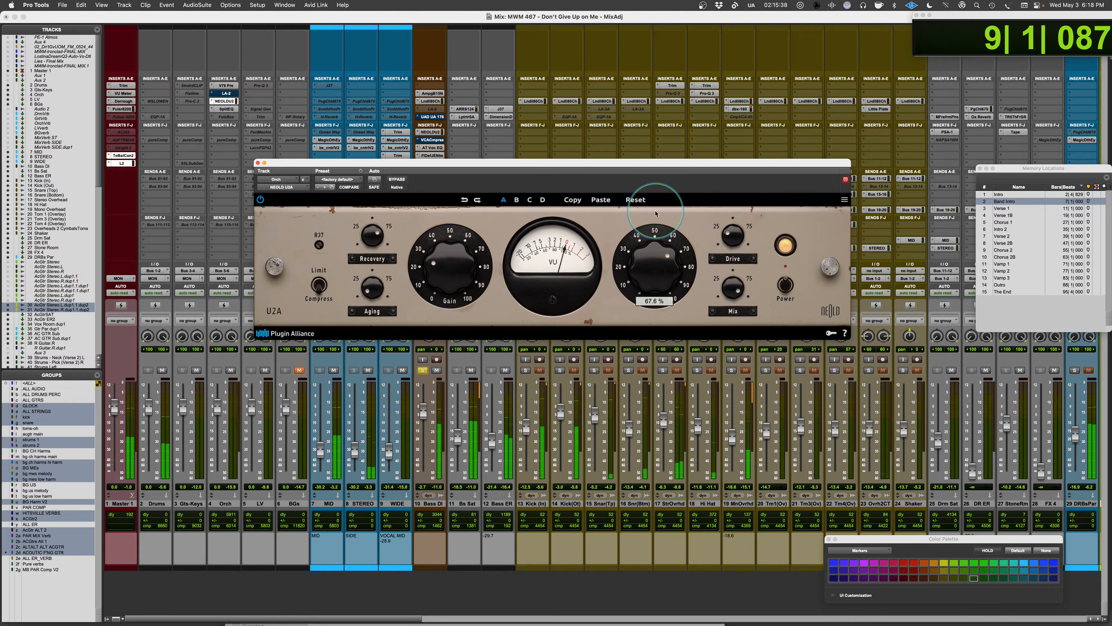
pyautogui.press('space')
pyautogui.keyDown('alt'); pyautogui.click(654, 267); pyautogui.keyUp('alt')
# Show the Bass DI track's NEOLD U2A and, during playback, raise its Peak to about 38% and its Gain slightly.
pyautogui.click(430, 132)
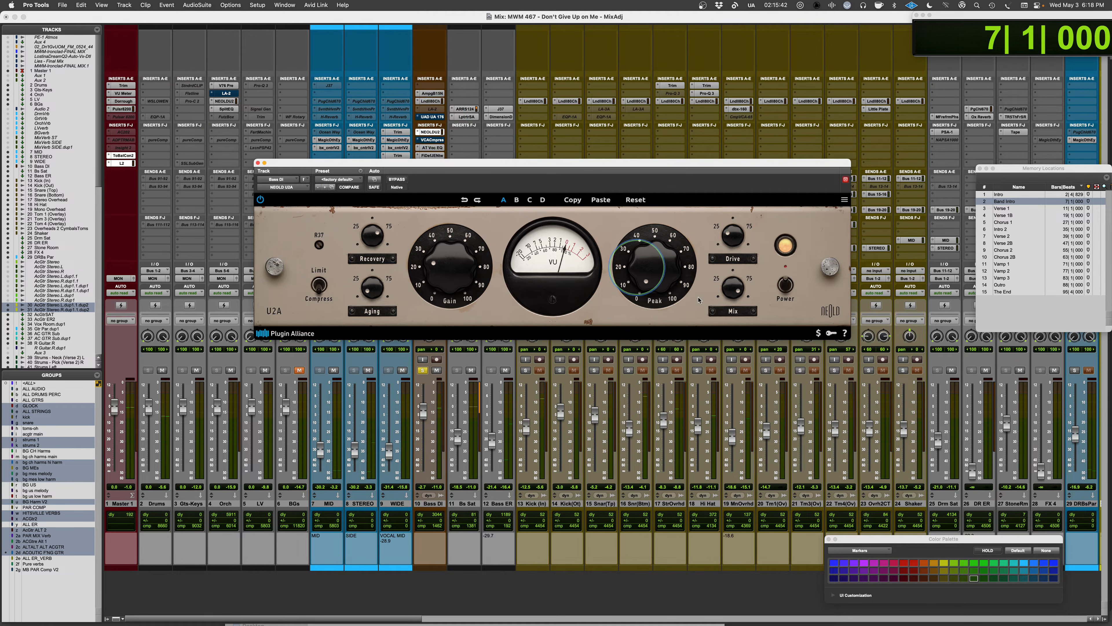
pyautogui.press('space')
pyautogui.moveTo(665, 300); pyautogui.dragTo(656, 240)
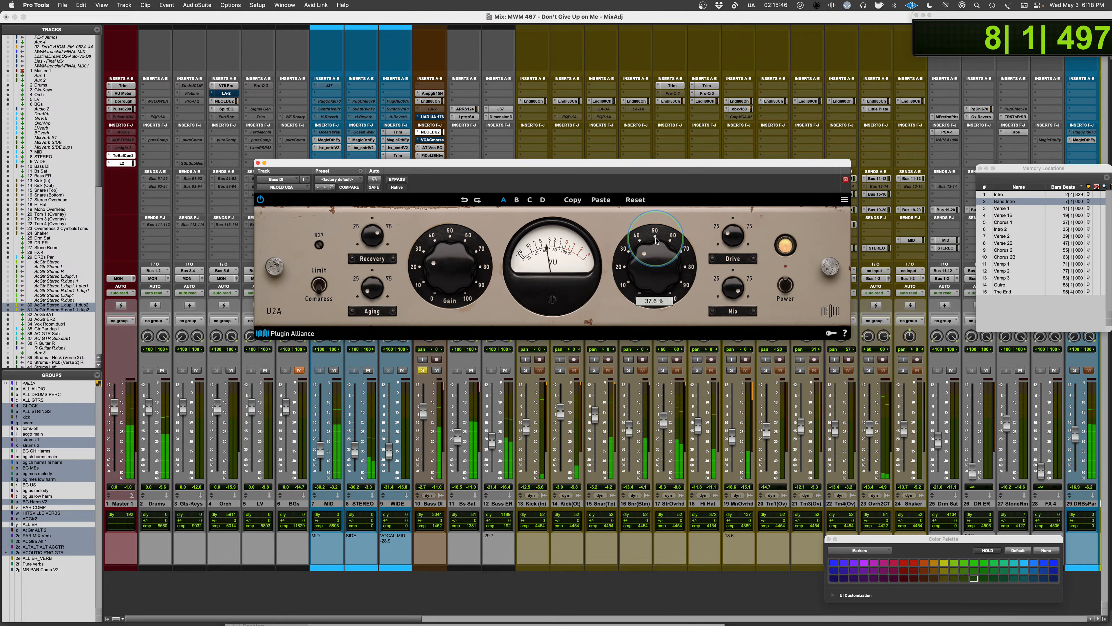
pyautogui.moveTo(438, 273); pyautogui.dragTo(441, 266)
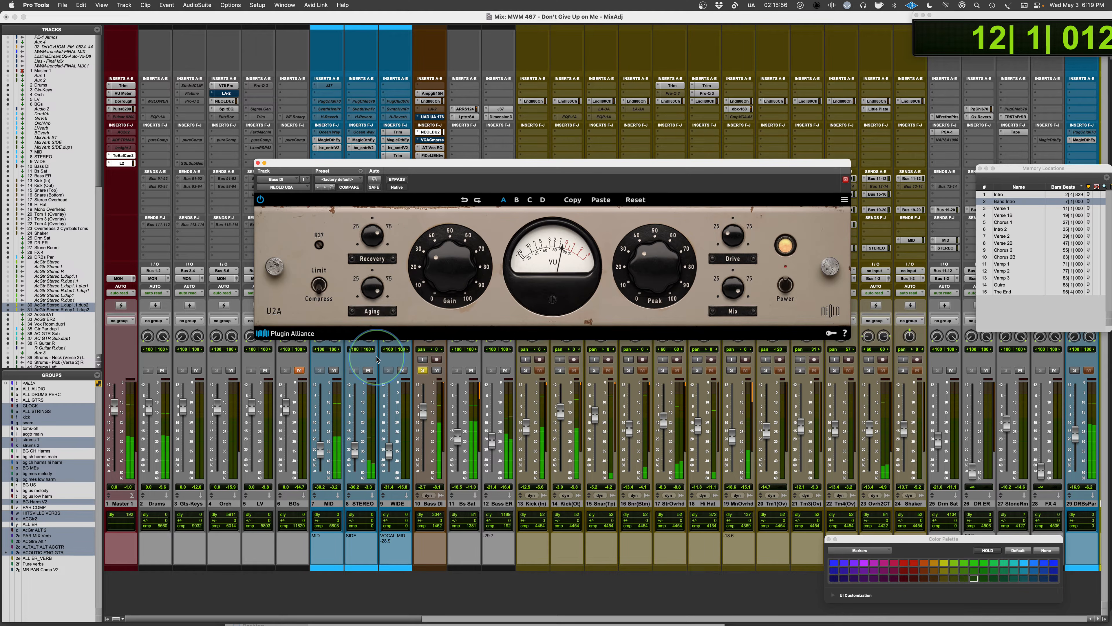
# Replay the bass from the Band Intro while fine-tuning the U2A's Peak, trying about 33% and stronger amounts.
pyautogui.moveTo(644, 273); pyautogui.dragTo(645, 266)
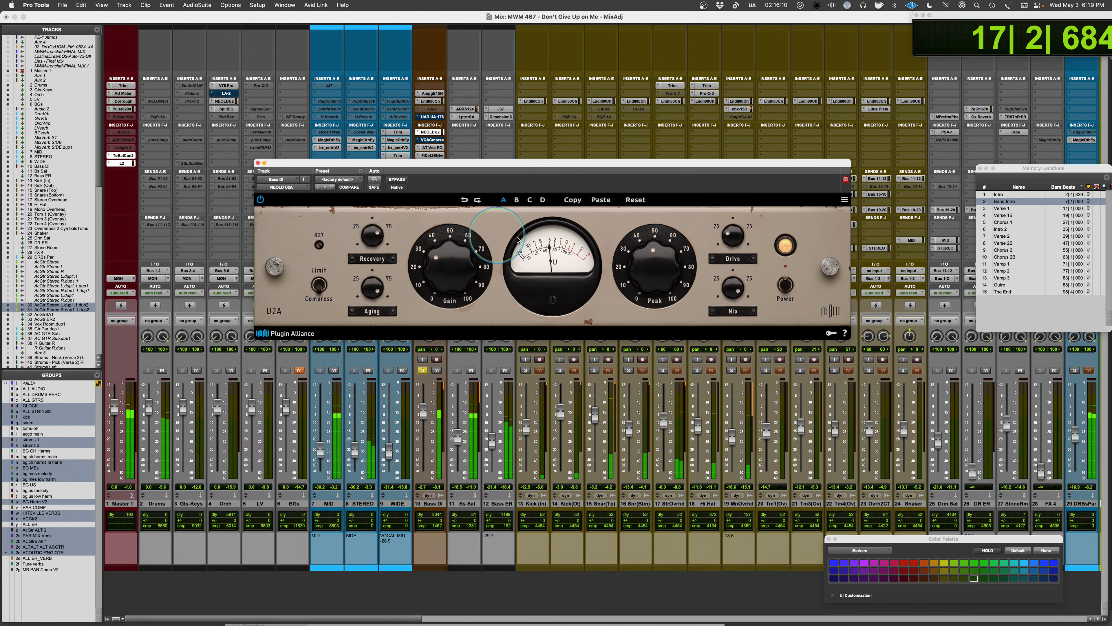
pyautogui.press('space')
pyautogui.moveTo(656, 280); pyautogui.dragTo(649, 272)
pyautogui.press('space')
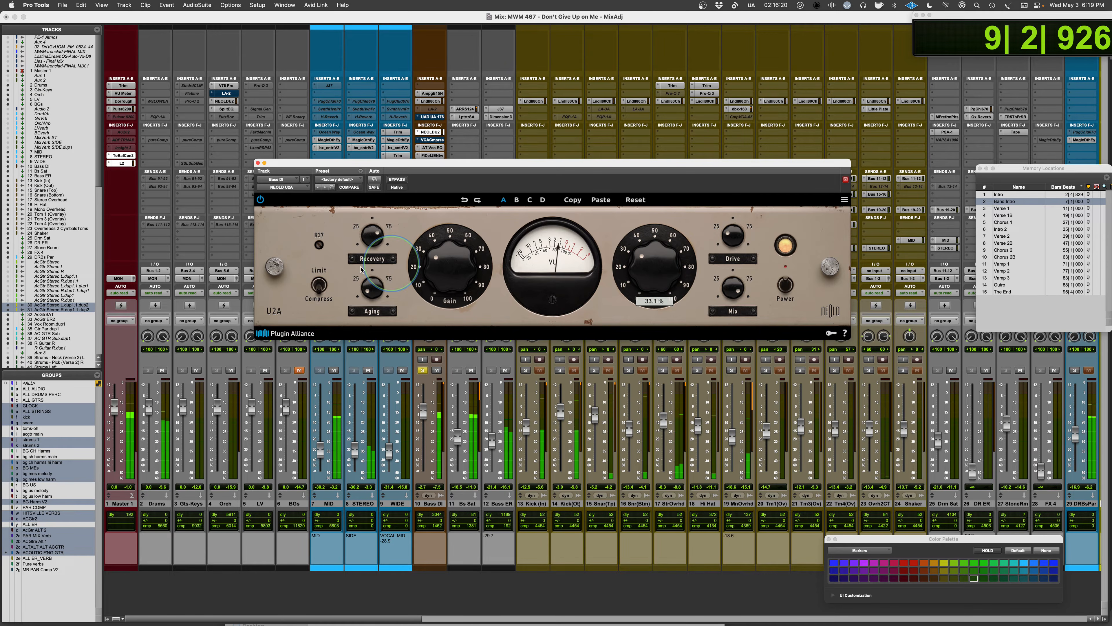
pyautogui.moveTo(650, 276); pyautogui.dragTo(650, 260)
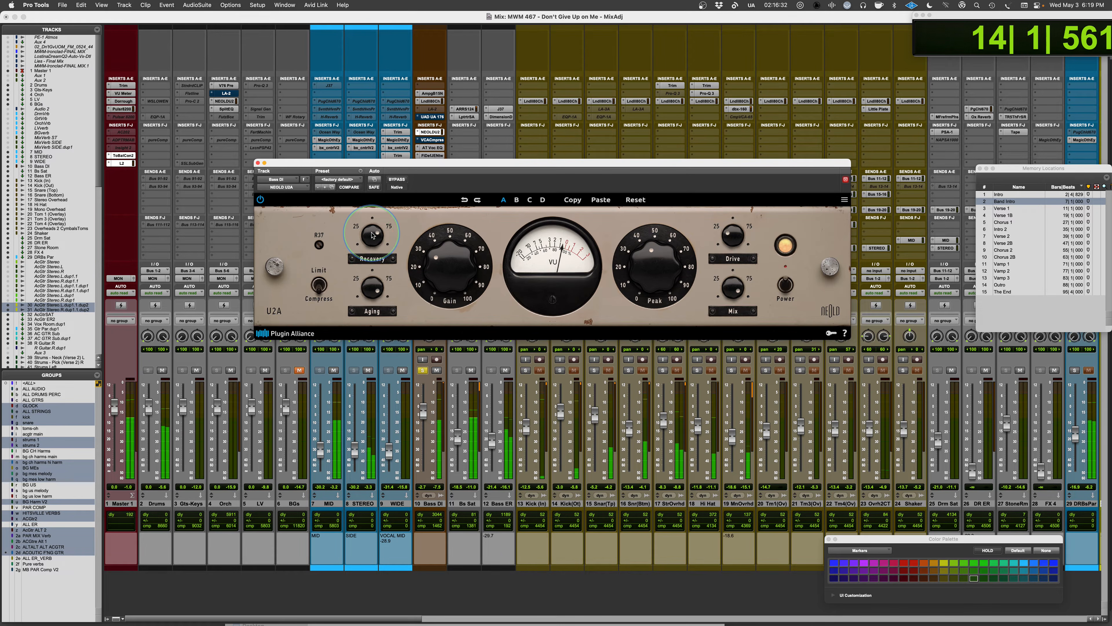
pyautogui.press('space')
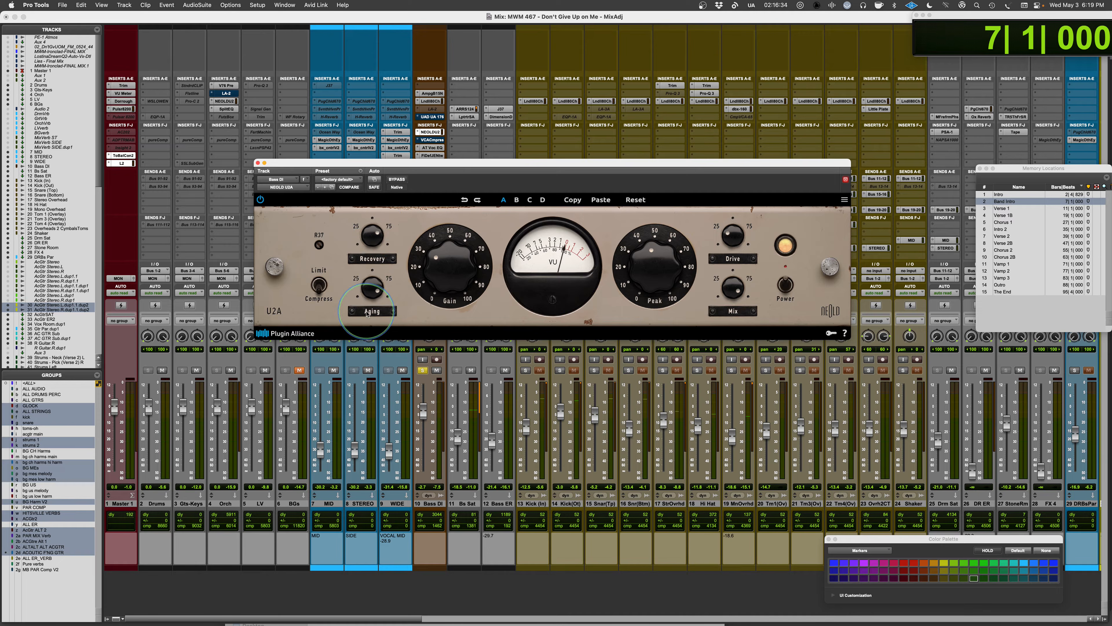
pyautogui.moveTo(379, 302); pyautogui.dragTo(381, 426)
pyautogui.moveTo(644, 262); pyautogui.dragTo(637, 276)
pyautogui.press('space')
pyautogui.moveTo(643, 268); pyautogui.dragTo(642, 265)
# Set the bass compressor's Recovery to 0 (Fast) and audition the bass from Verse 1B.
pyautogui.moveTo(369, 240)
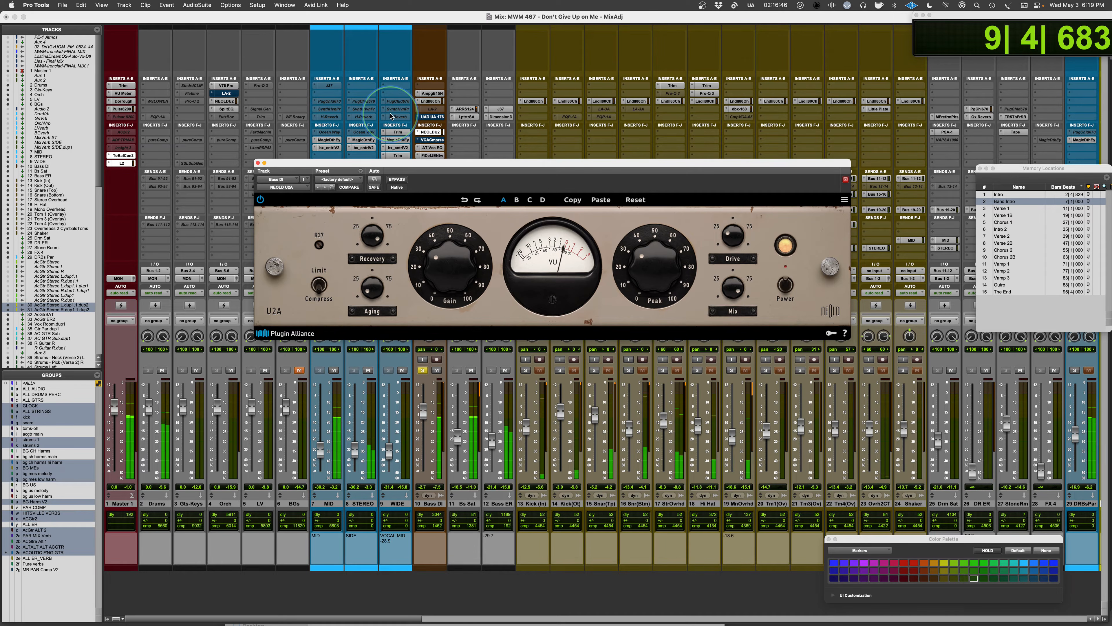
pyautogui.moveTo(649, 268)
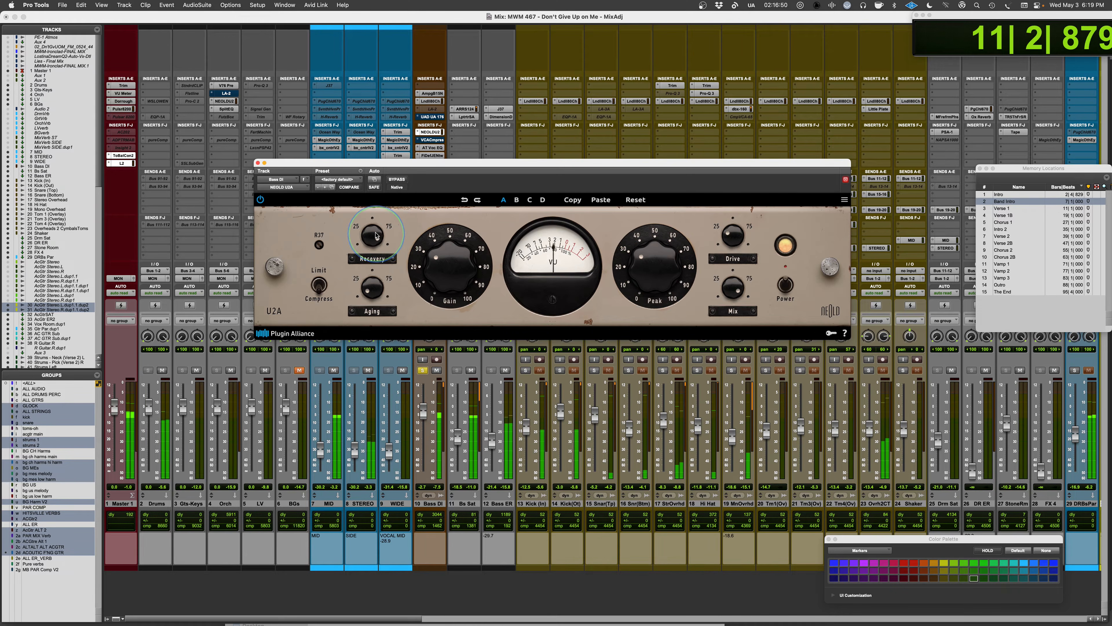
pyautogui.click(373, 258)
pyautogui.write('0')
pyautogui.press('Return')
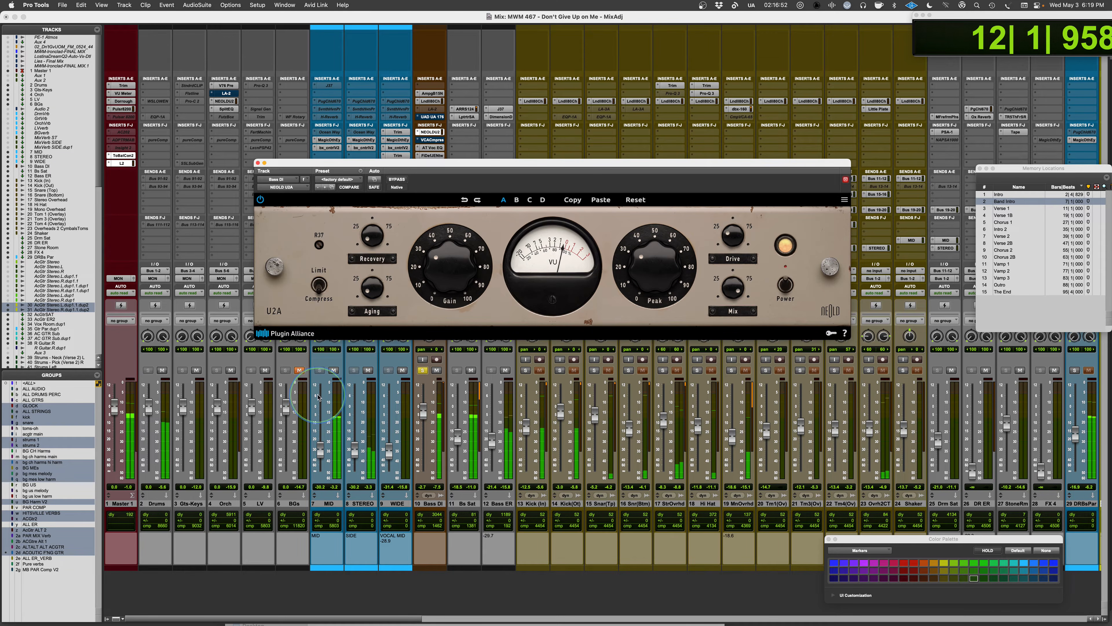
pyautogui.click(1003, 215)
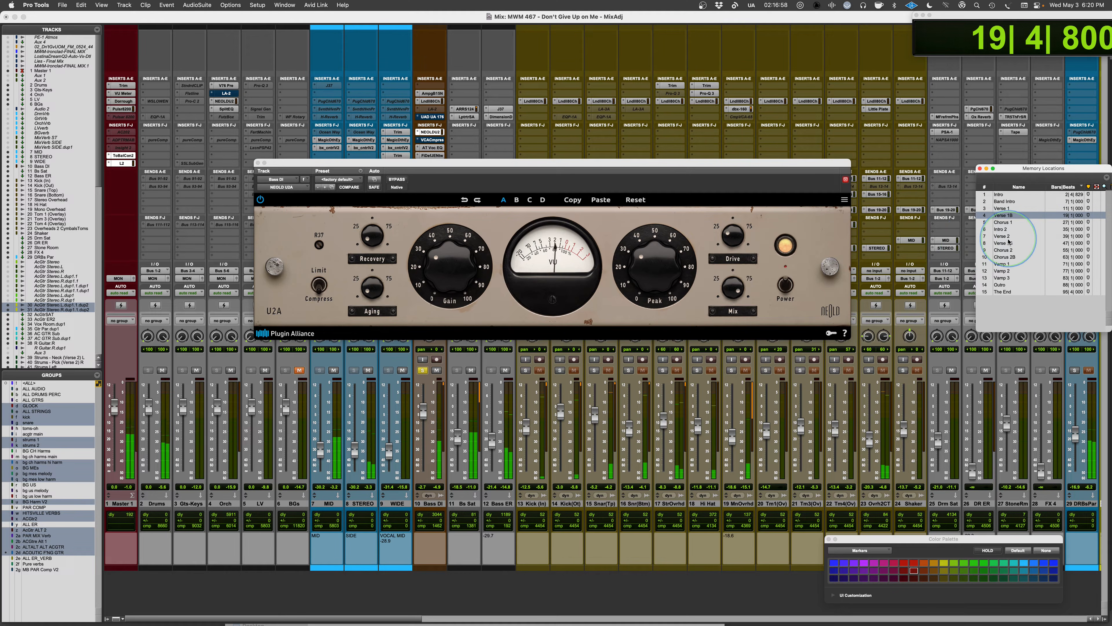
pyautogui.click(368, 235)
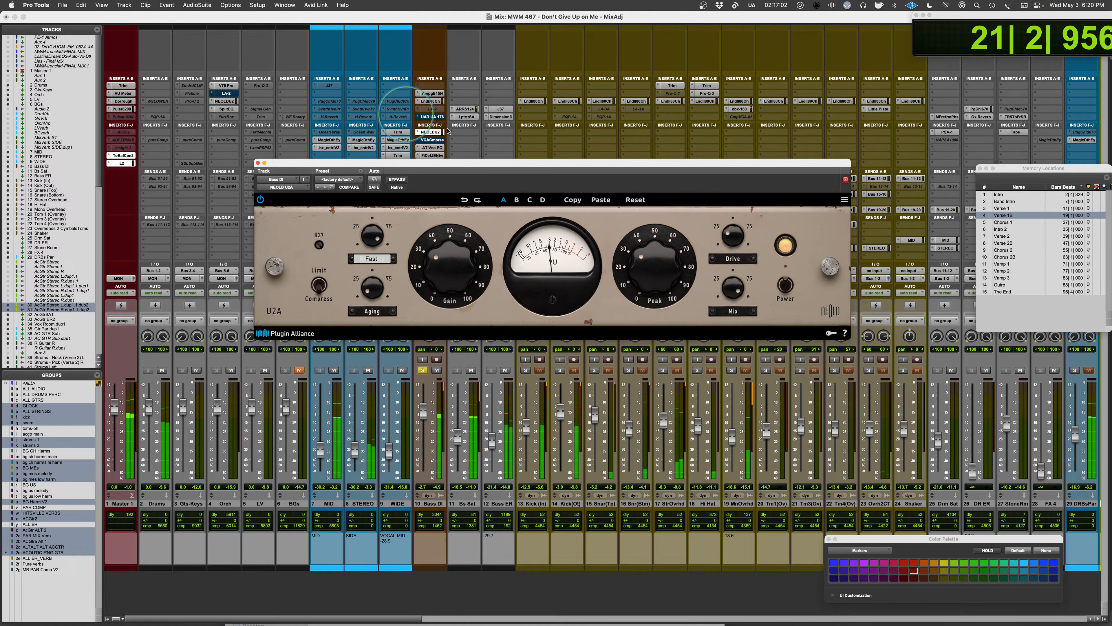
# Set the bass compressor's Peak to about 32% and trim its Gain while comparing against the bypassed sound.
pyautogui.moveTo(640, 270); pyautogui.dragTo(640, 276)
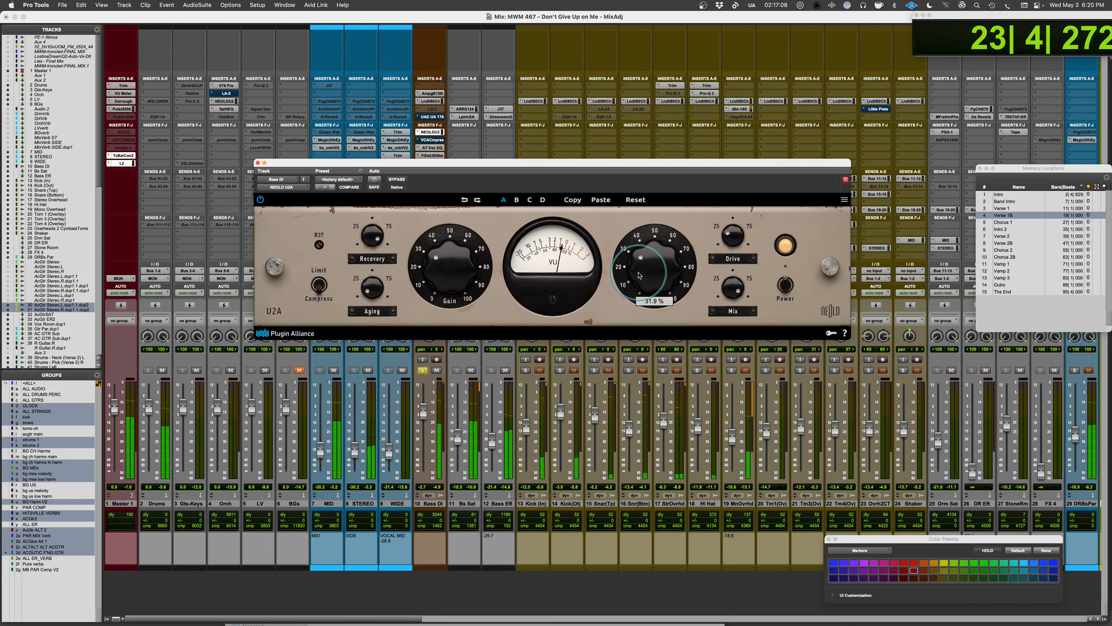
pyautogui.click(397, 179)
pyautogui.click(397, 180)
pyautogui.click(440, 280)
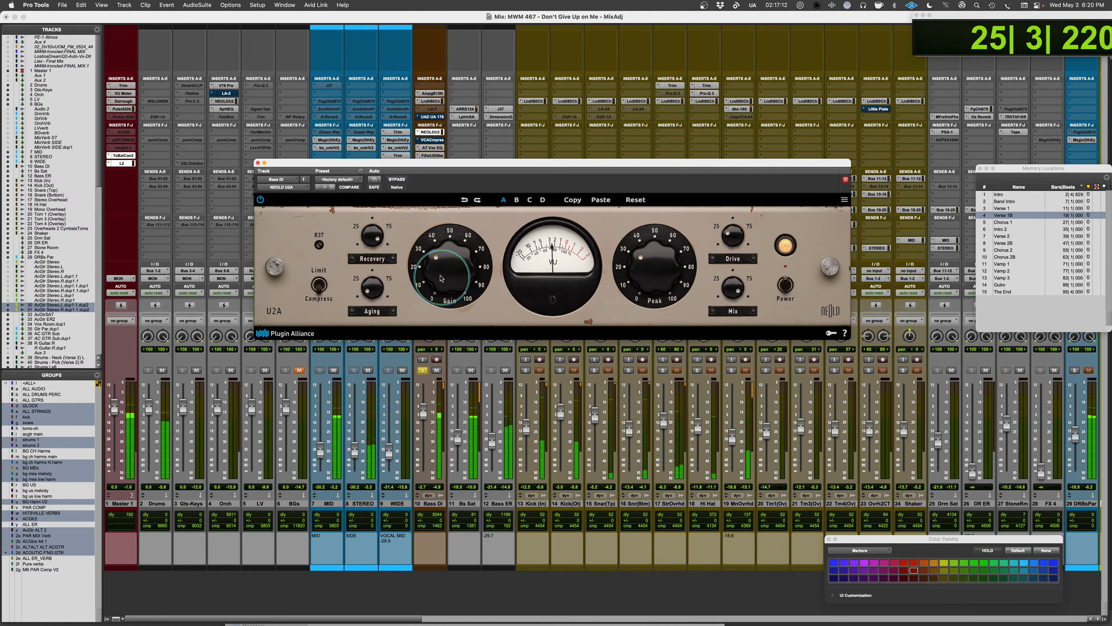
pyautogui.click(397, 180)
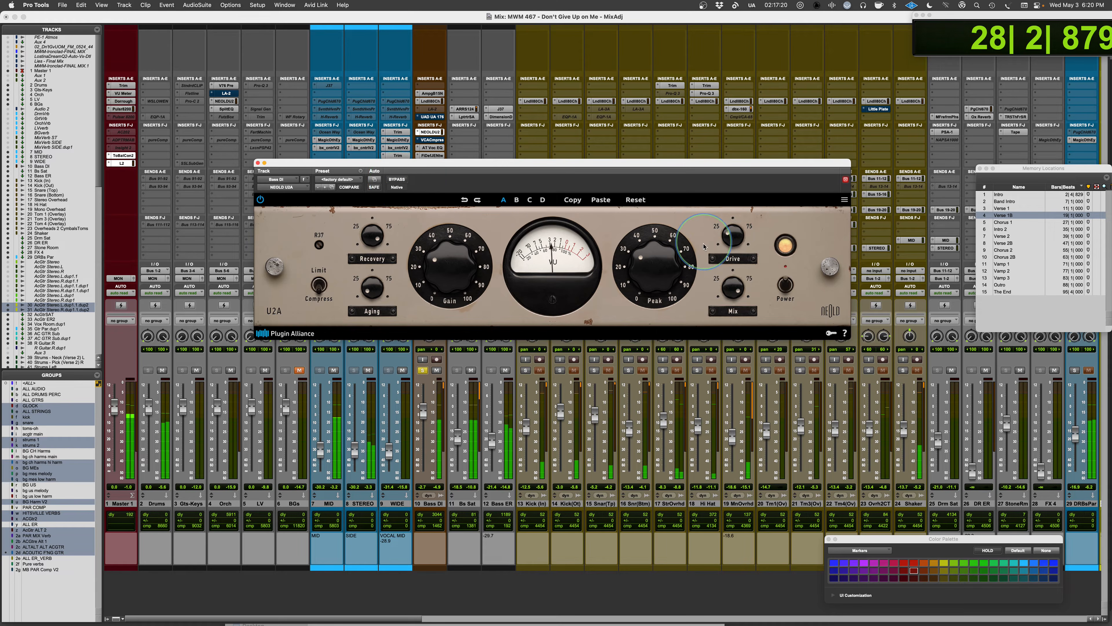
# Push the bass compressor's Drive up to Dirty, ease it back down, and compare the result with bypass.
pyautogui.click(730, 242)
pyautogui.moveTo(730, 242); pyautogui.dragTo(738, 152)
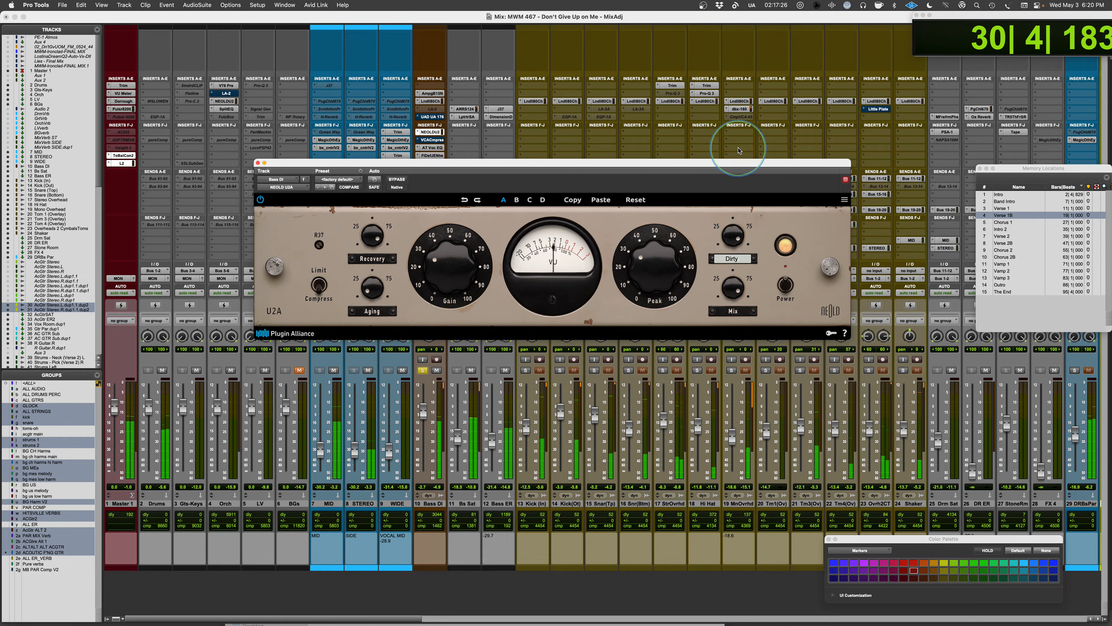
pyautogui.moveTo(738, 150); pyautogui.dragTo(731, 238)
pyautogui.click(394, 179)
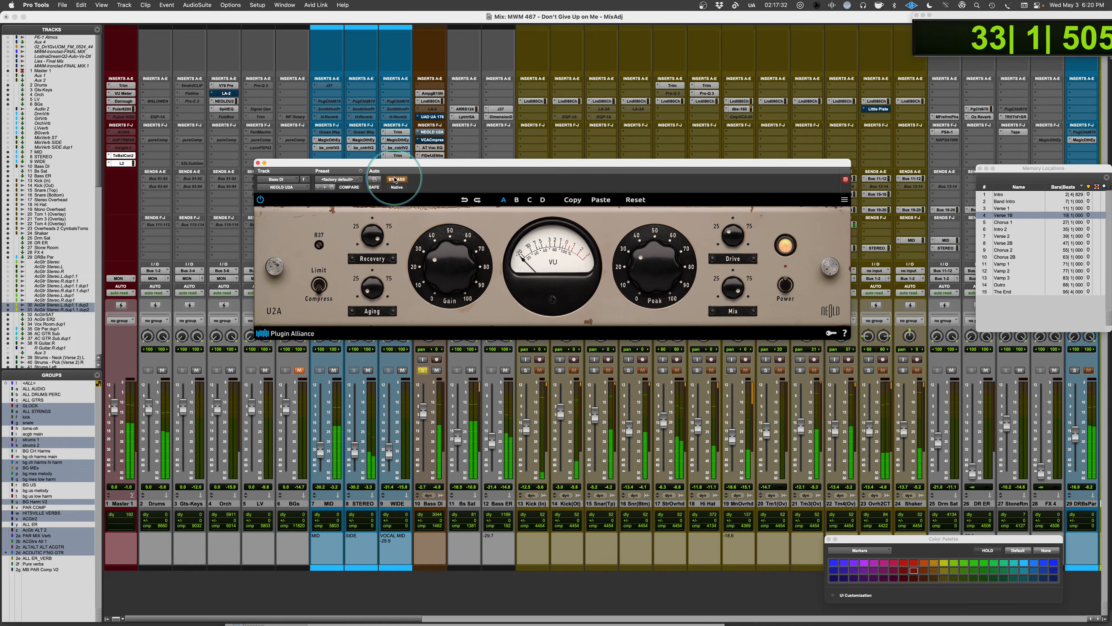
pyautogui.click(395, 179)
pyautogui.moveTo(730, 238); pyautogui.dragTo(729, 244)
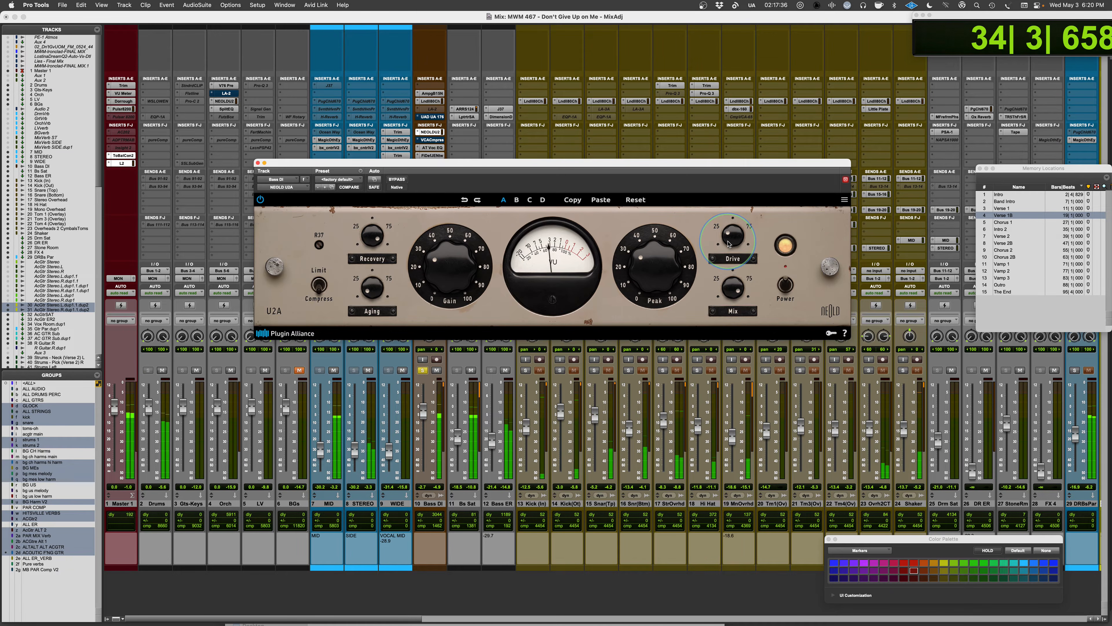
# Check the driven bass against bypass once more, trim the U2A's Gain and stop playback.
pyautogui.click(388, 181)
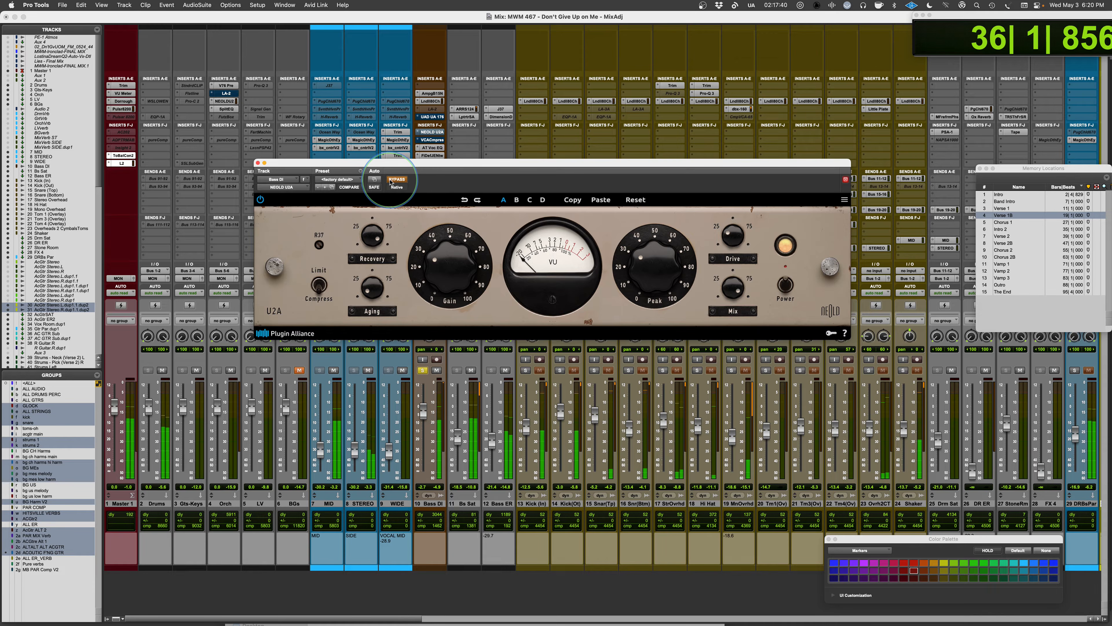
pyautogui.click(439, 278)
pyautogui.press('space')
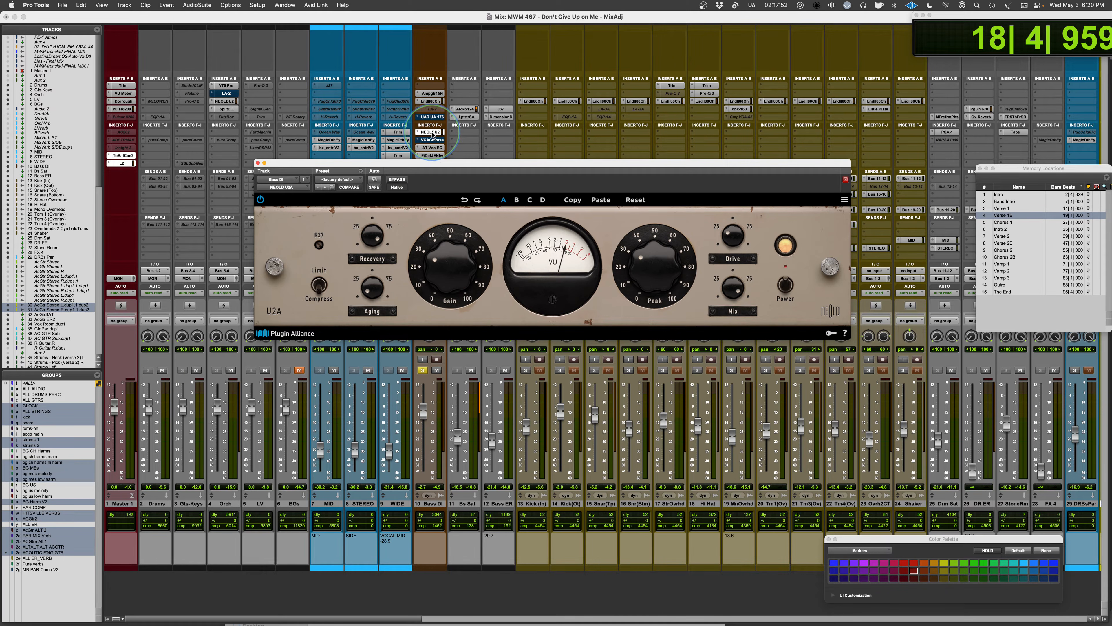
# Unsolo Bass DI and bring up the Lead Vocal track's NEOLD U2A, taking it out of bypass.
pyautogui.click(422, 370)
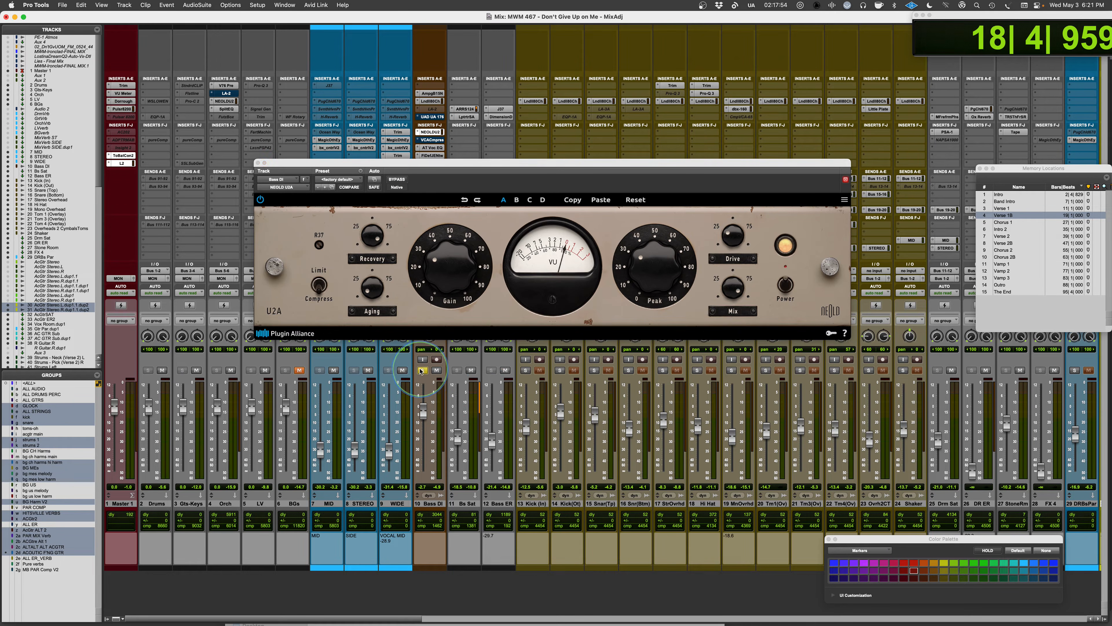
pyautogui.hscroll(15, 571, 572)
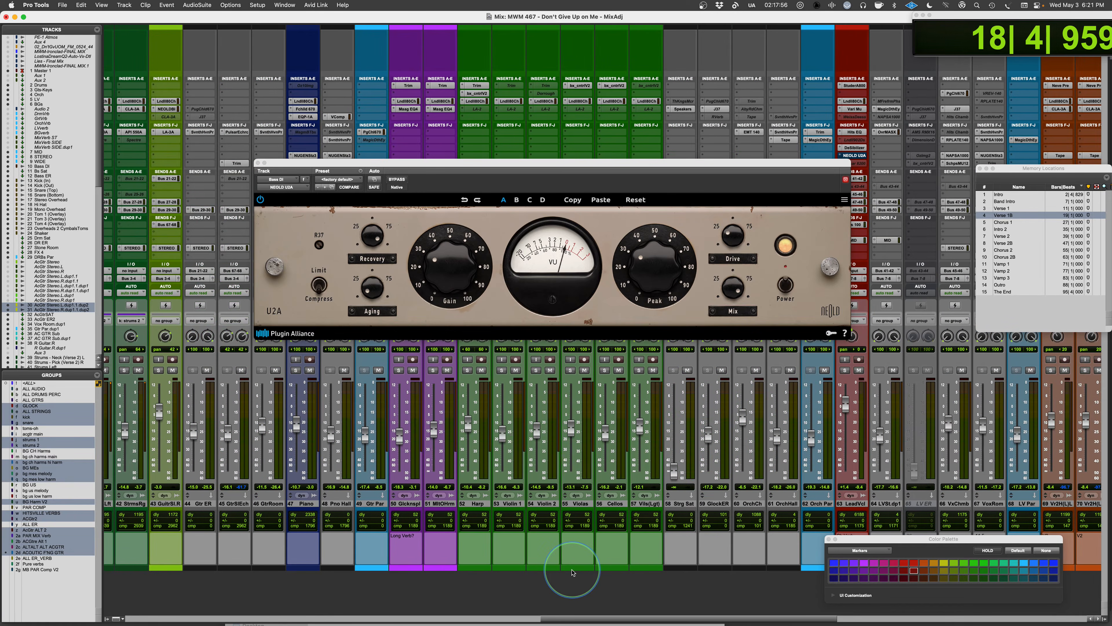
pyautogui.click(852, 155)
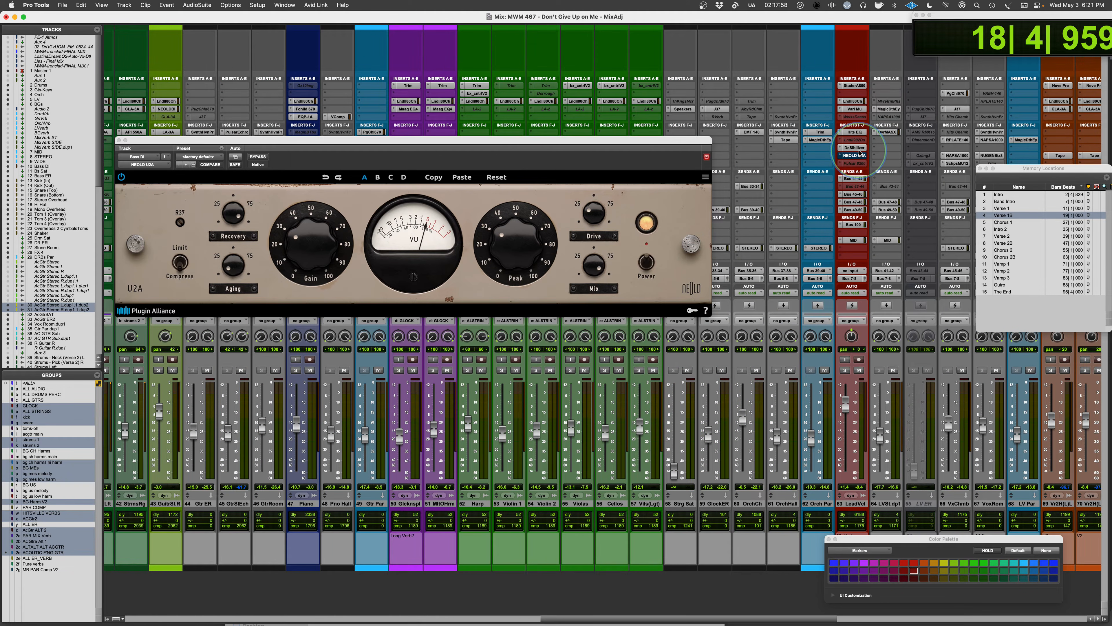
pyautogui.click(854, 148)
pyautogui.click(853, 131)
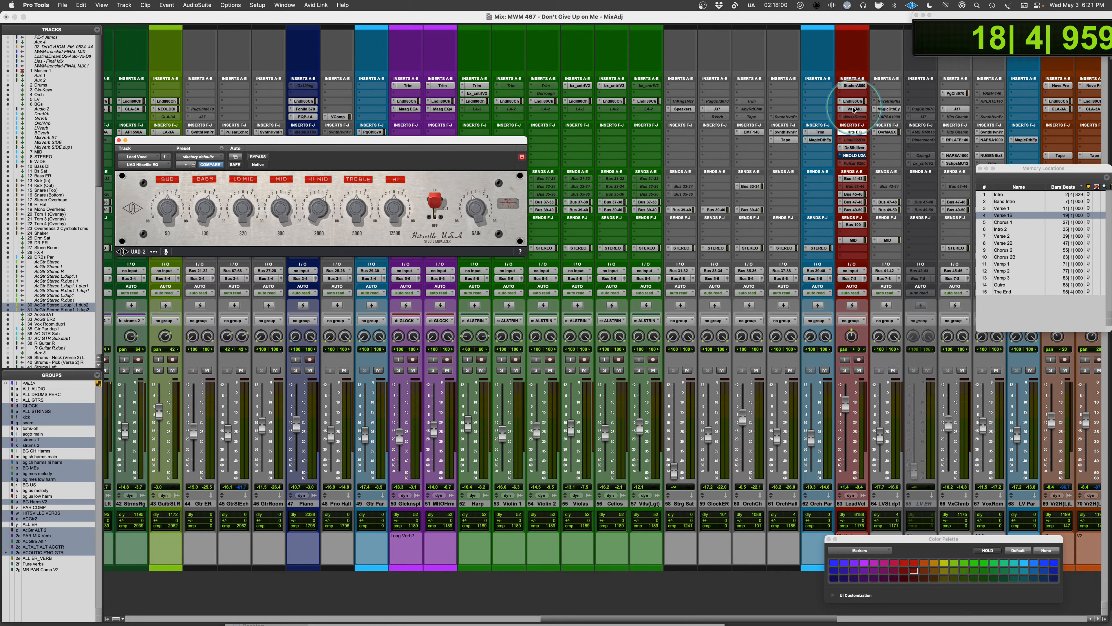
pyautogui.click(854, 155)
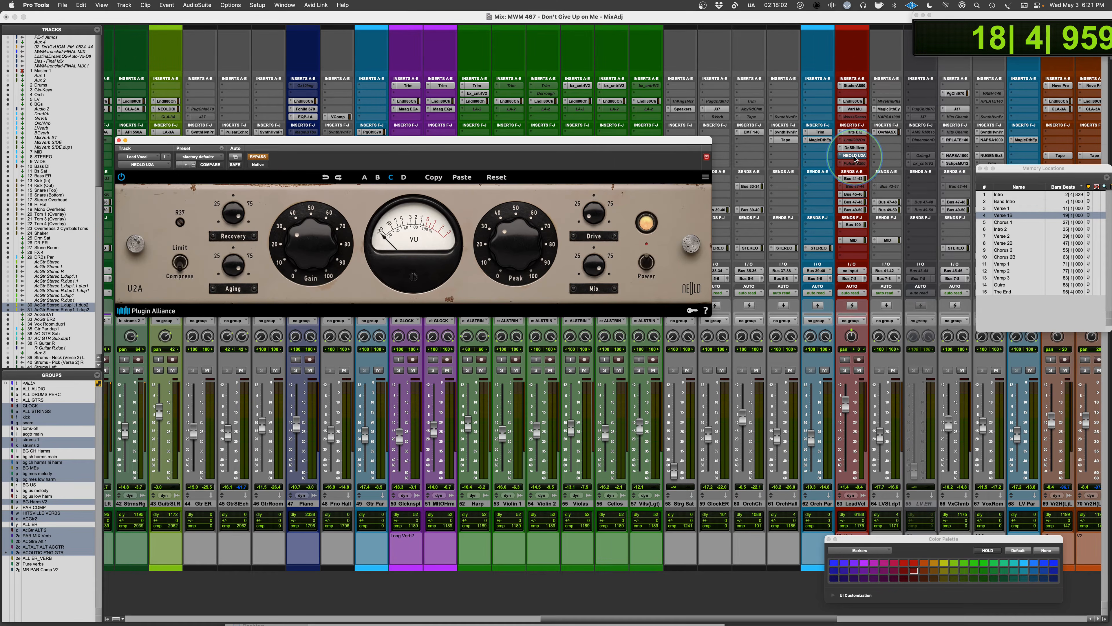
# Solo the lead vocal, move the compressor window clear of its channel, and play from Verse 1.
pyautogui.click(845, 370)
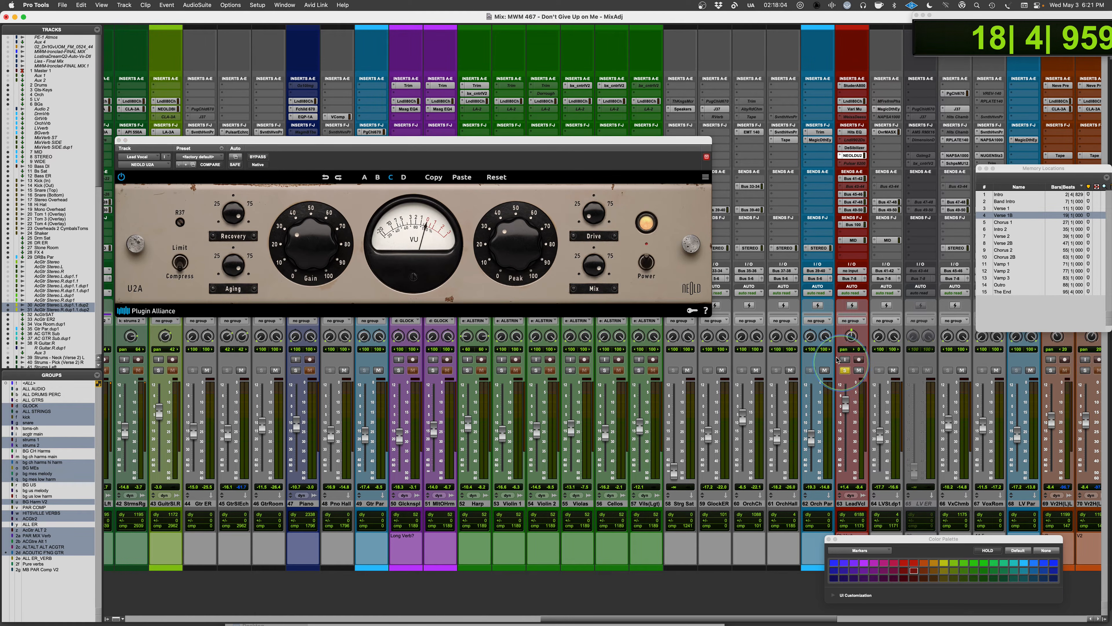
pyautogui.moveTo(626, 139); pyautogui.dragTo(722, 147)
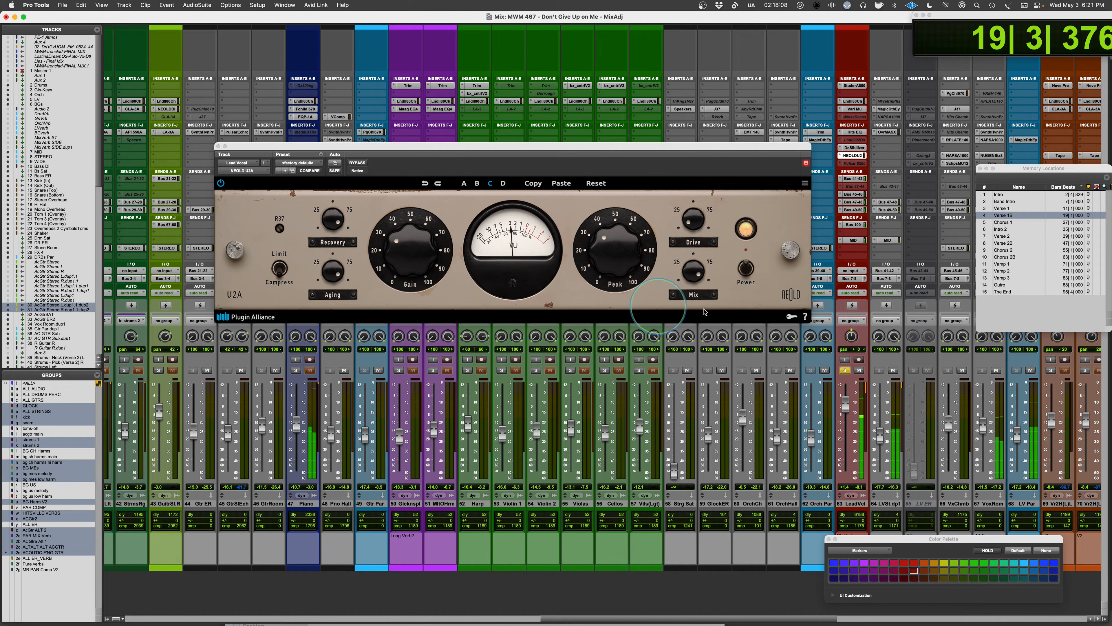
pyautogui.click(1007, 209)
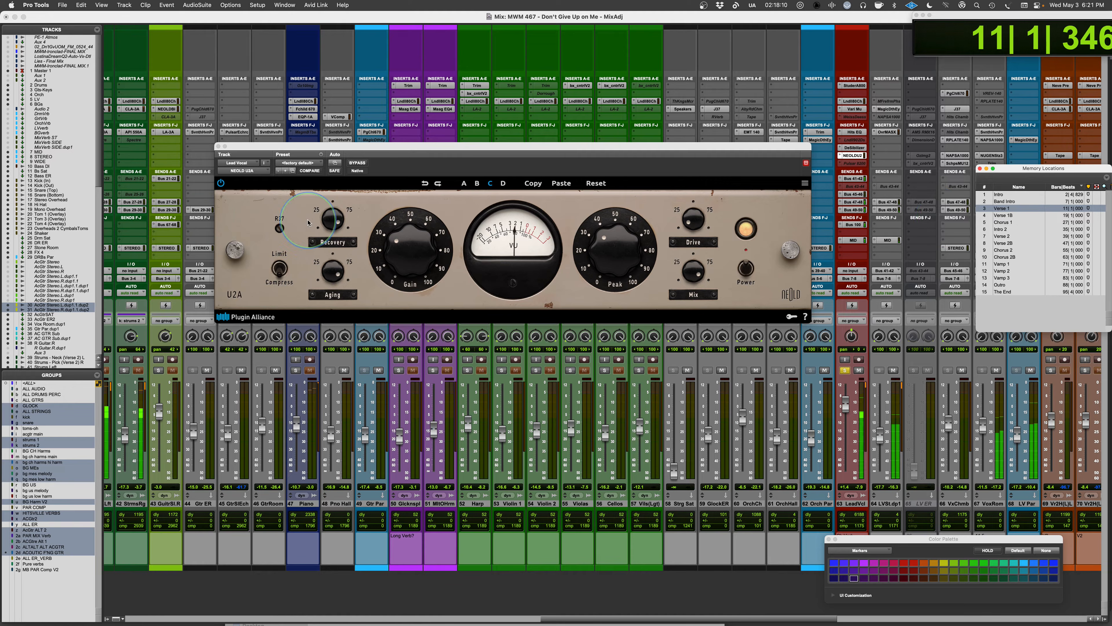
# Replay the soloed lead vocal from Verse 1, compare the U2A with bypass, and set its Gain to about 30%.
pyautogui.click(599, 253)
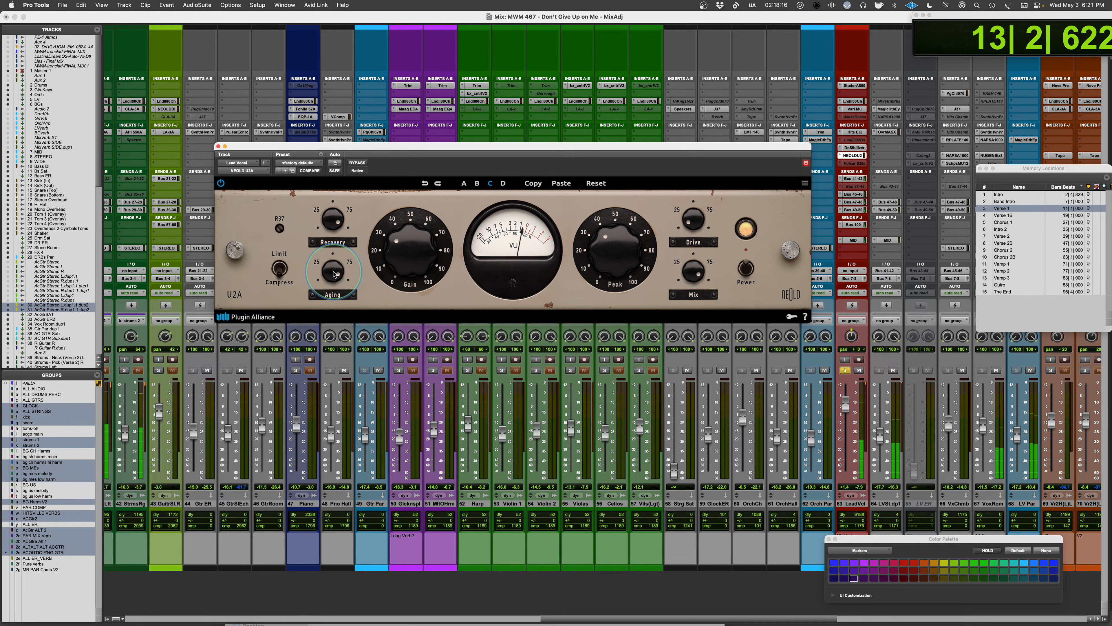
pyautogui.press('space')
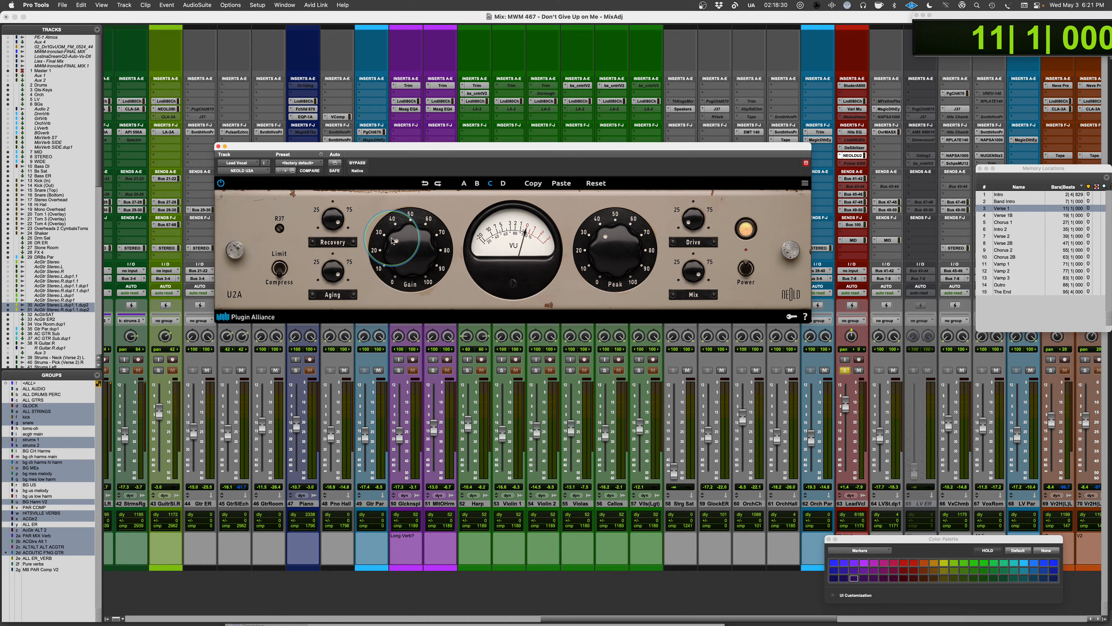
pyautogui.click(357, 164)
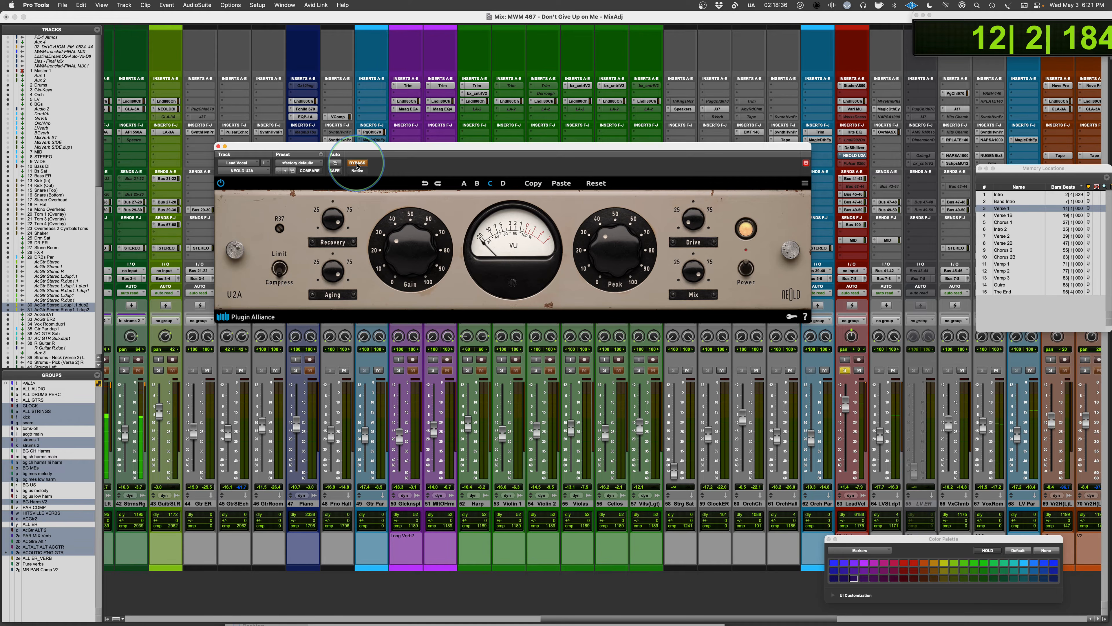
pyautogui.click(357, 163)
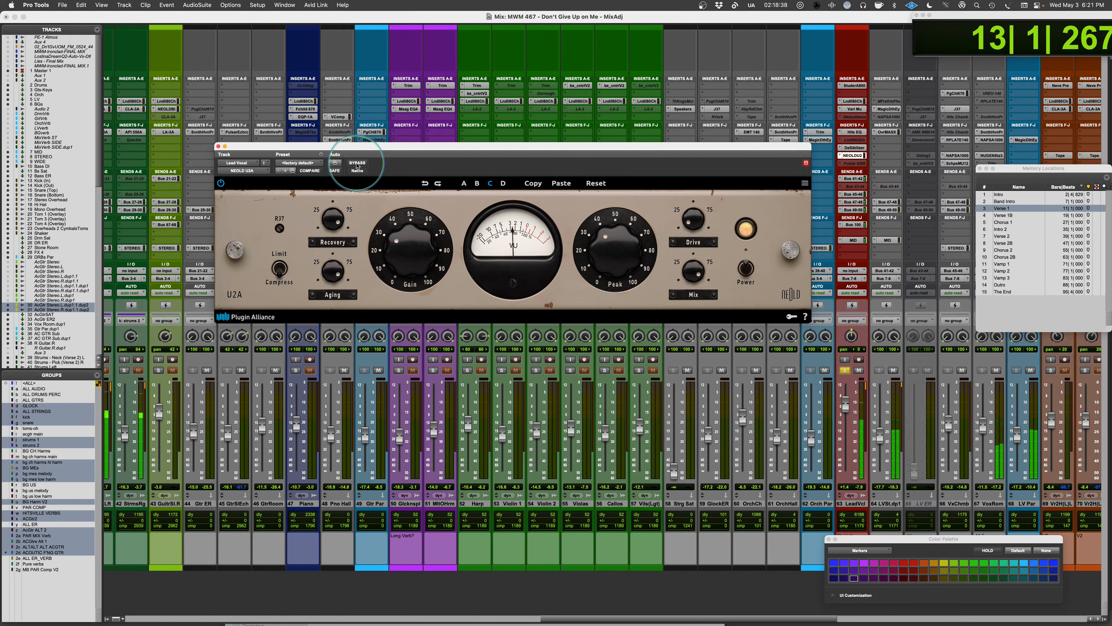
pyautogui.click(402, 259)
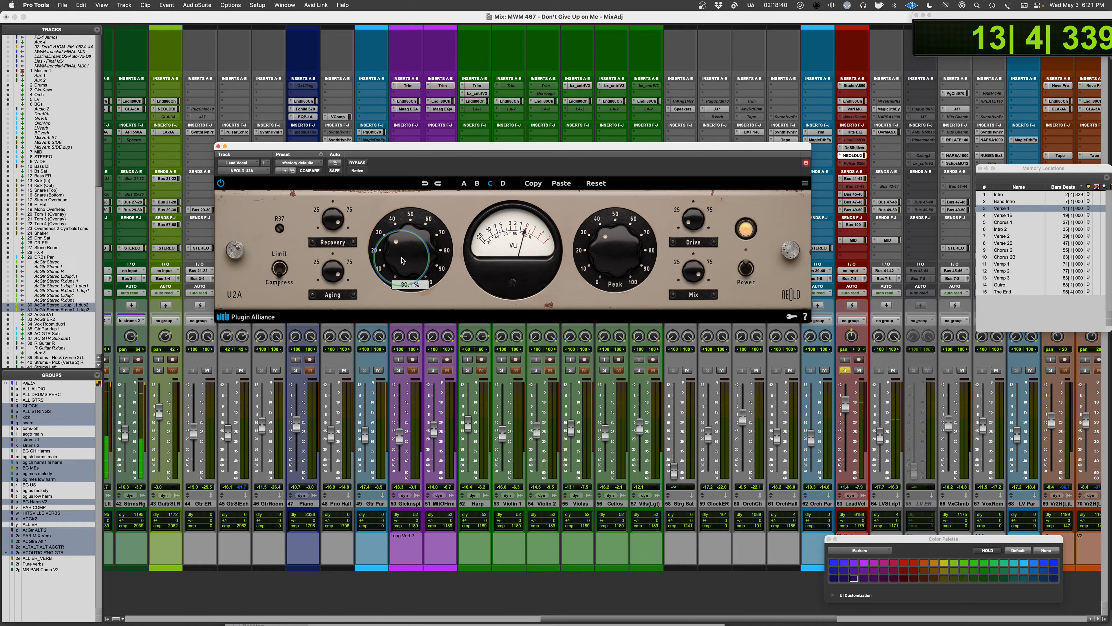
# Compare the lead vocal with and without the U2A as the verse plays, and stop playback.
pyautogui.click(428, 115)
pyautogui.click(367, 132)
pyautogui.click(357, 163)
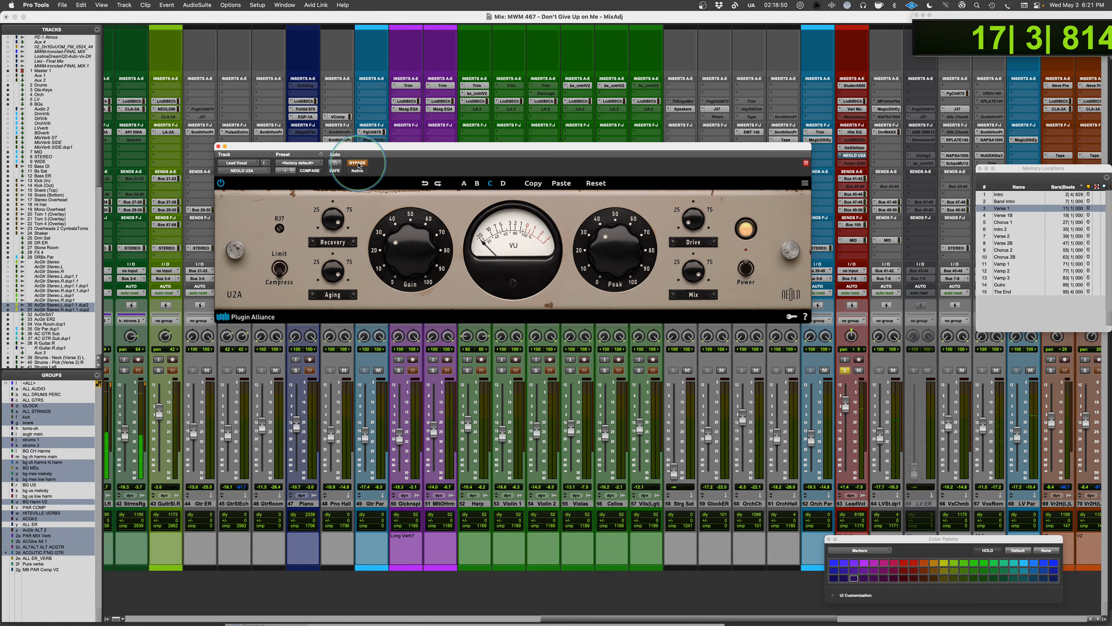
pyautogui.click(358, 163)
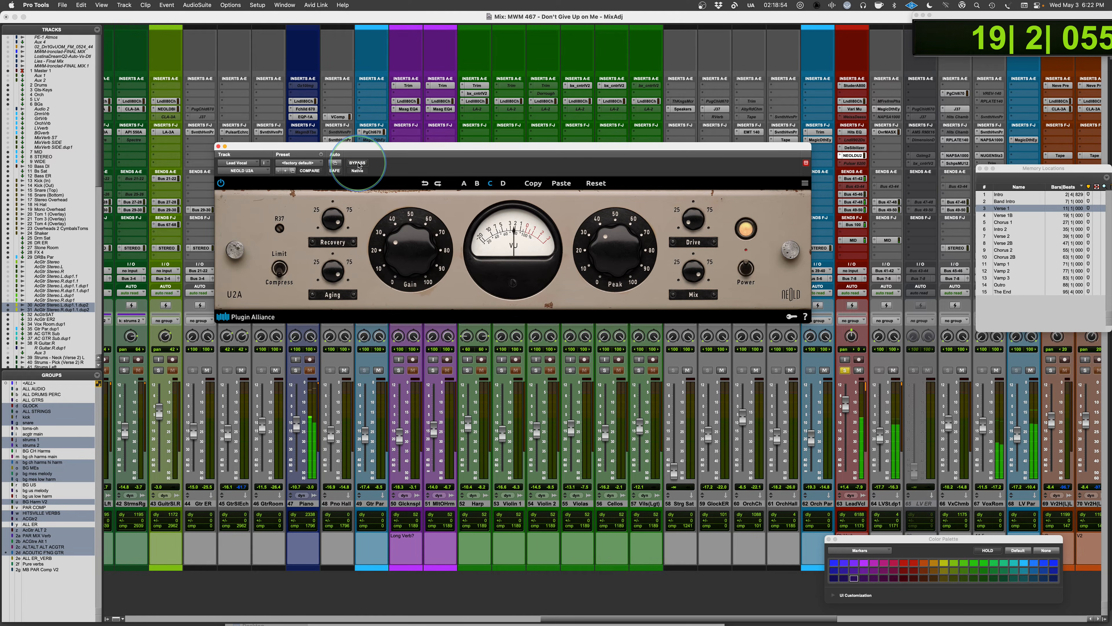
pyautogui.click(357, 163)
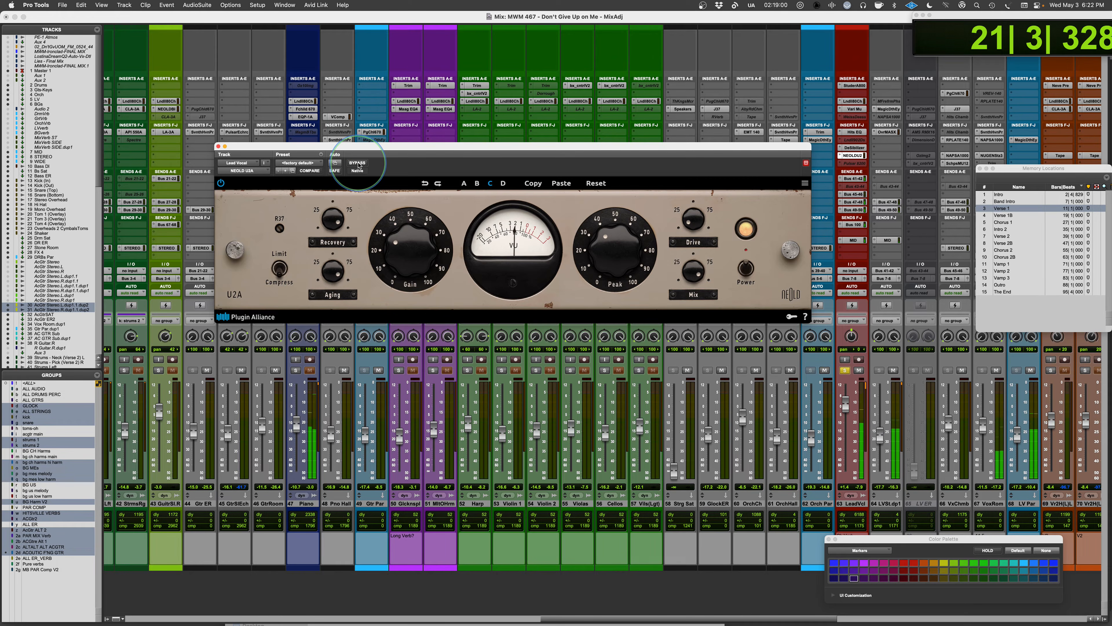
pyautogui.press('space')
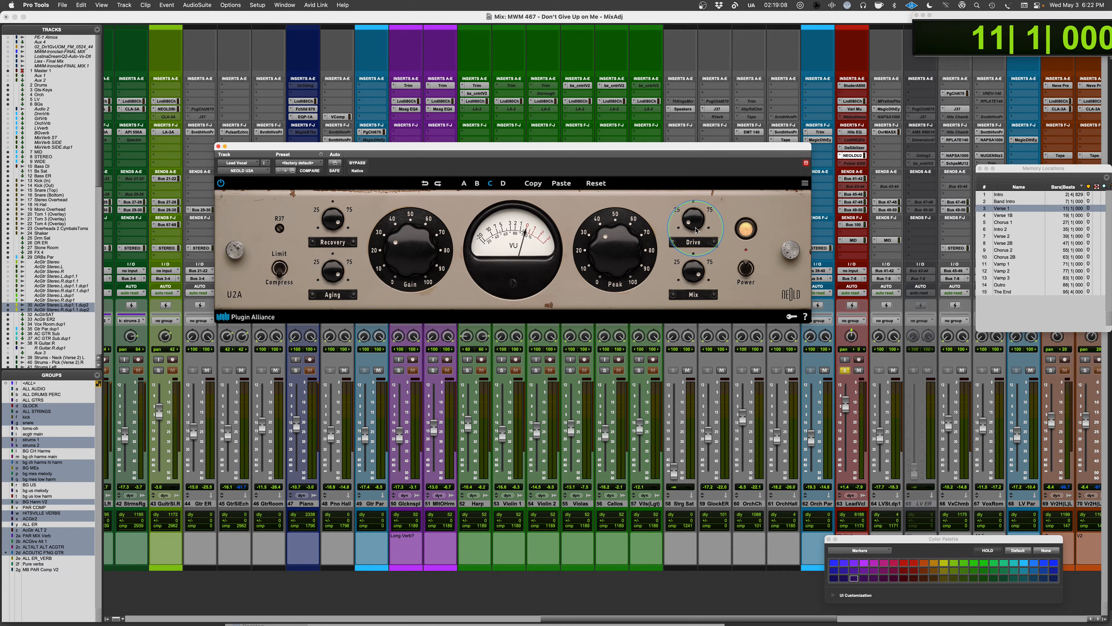
# Replay the verse with the vocal compressor's Drive raised, check it against bypass, and settle Drive at about 24%.
pyautogui.press('space')
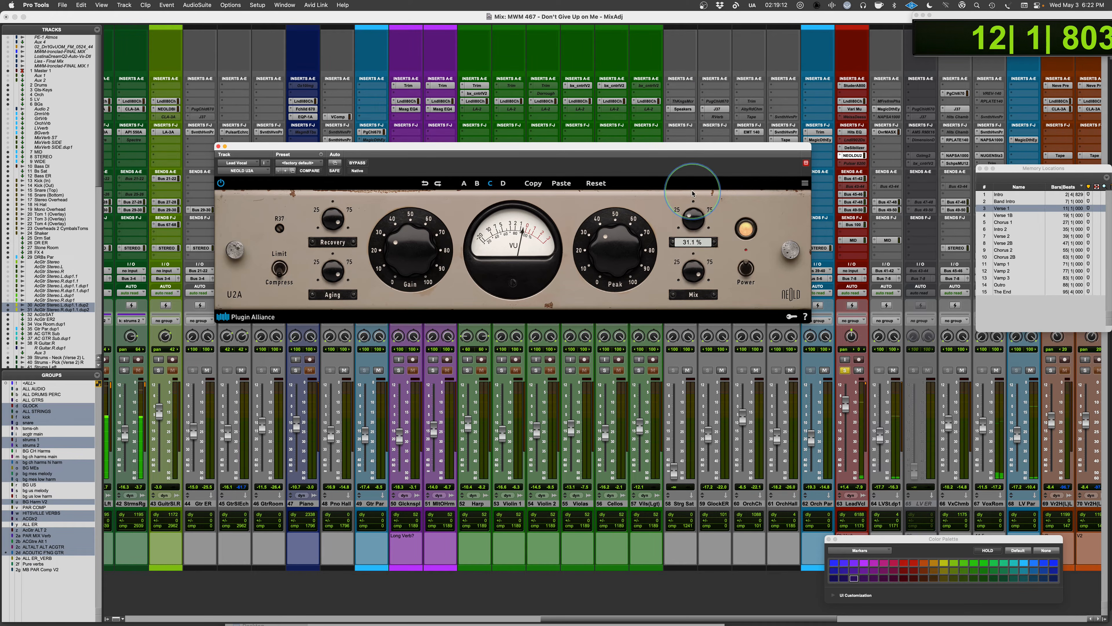
pyautogui.moveTo(691, 178); pyautogui.dragTo(689, 179)
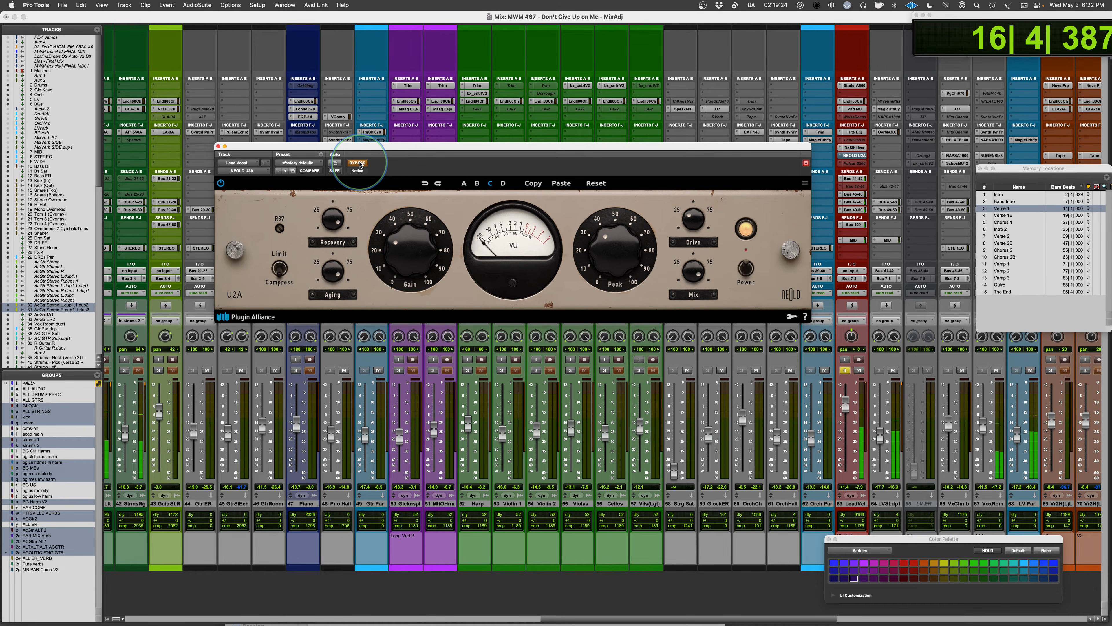
pyautogui.click(358, 164)
pyautogui.moveTo(691, 225)
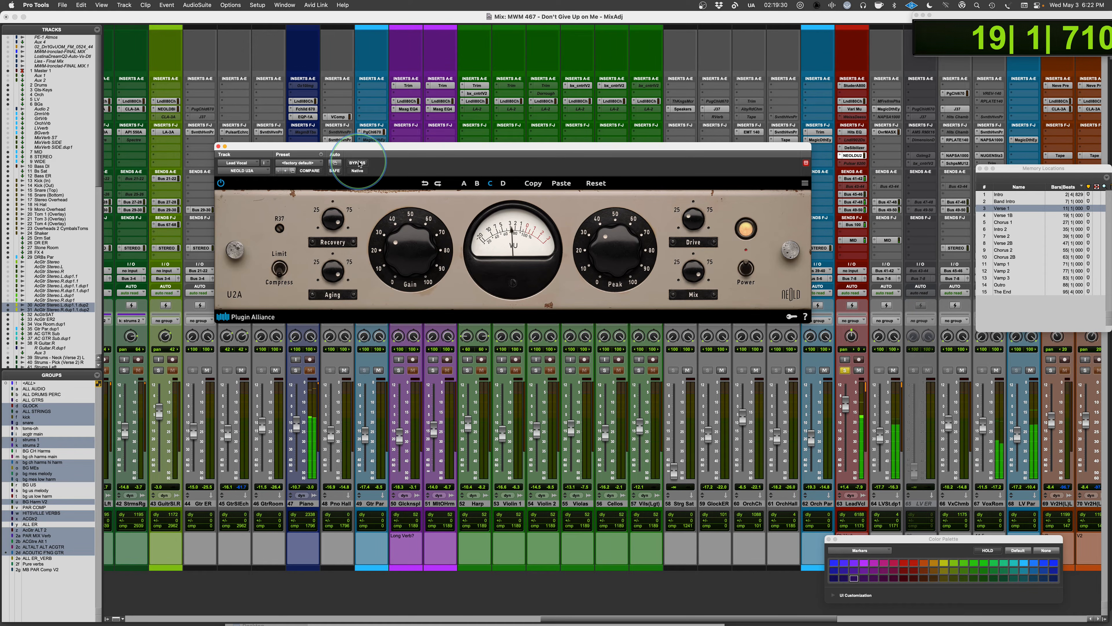
pyautogui.click(359, 163)
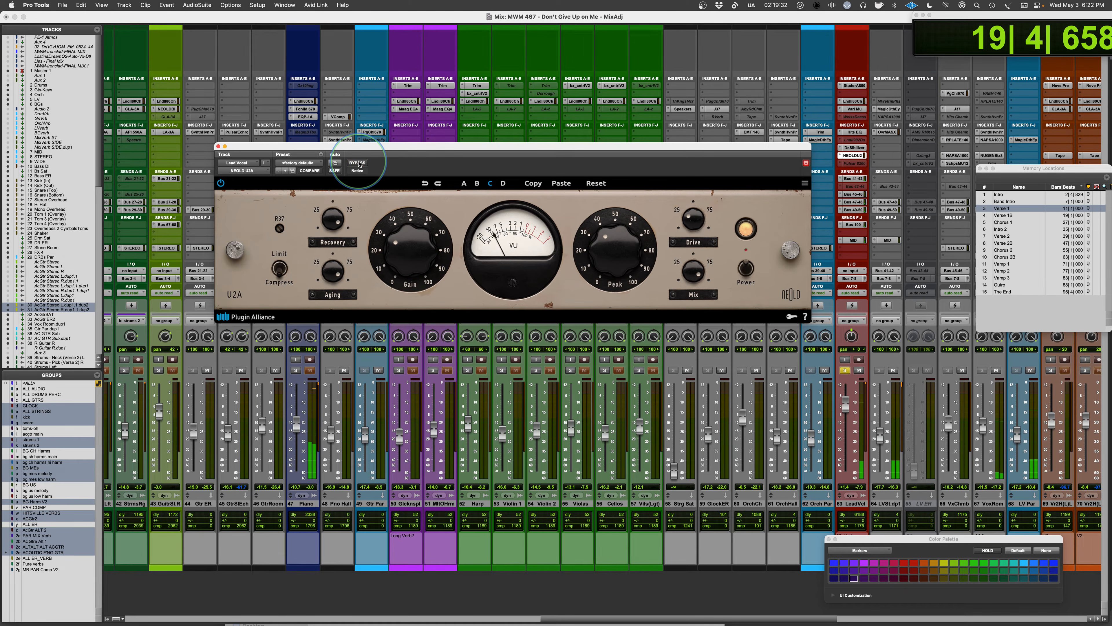
pyautogui.click(694, 219)
pyautogui.moveTo(694, 219); pyautogui.dragTo(692, 224)
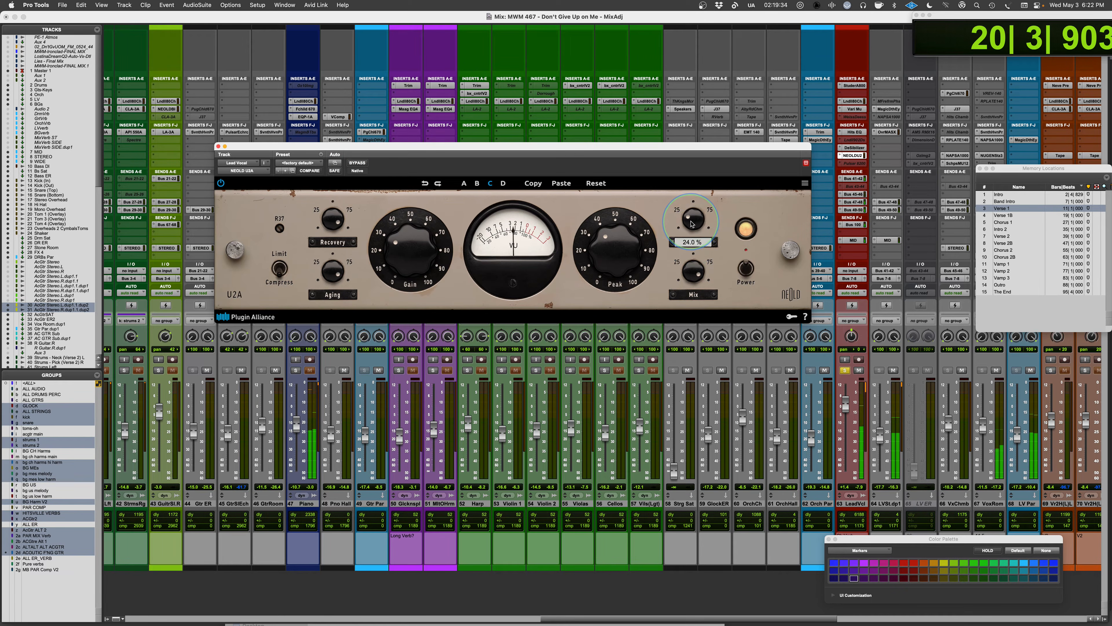
# Switch the vocal compressor in and out of bypass to judge the reduced Drive, leaving it active and stopping playback.
pyautogui.click(358, 164)
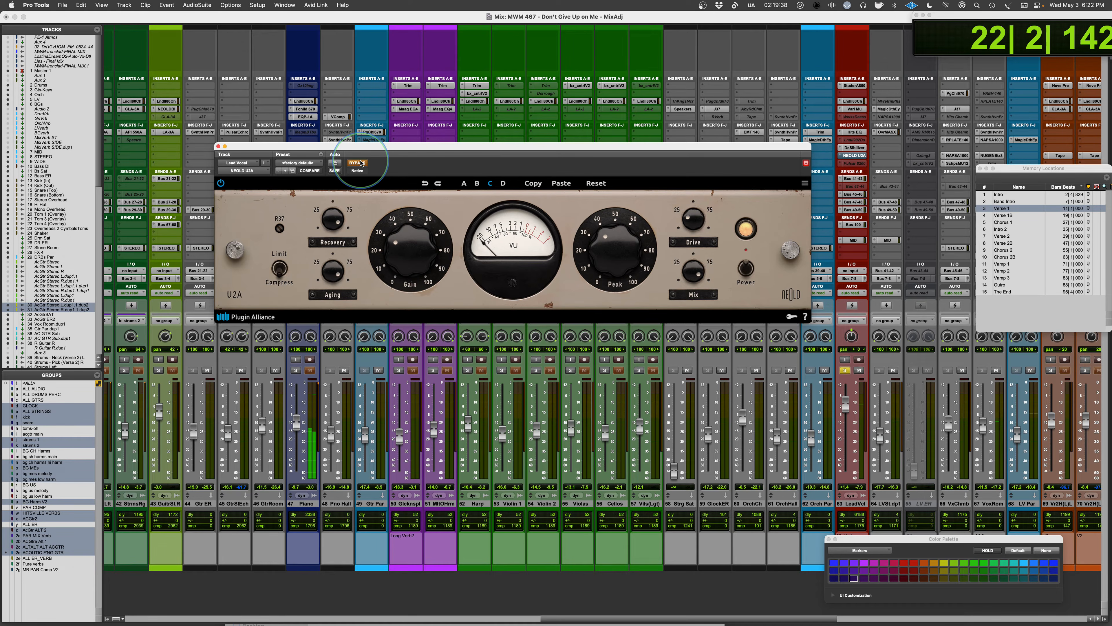
pyautogui.click(358, 163)
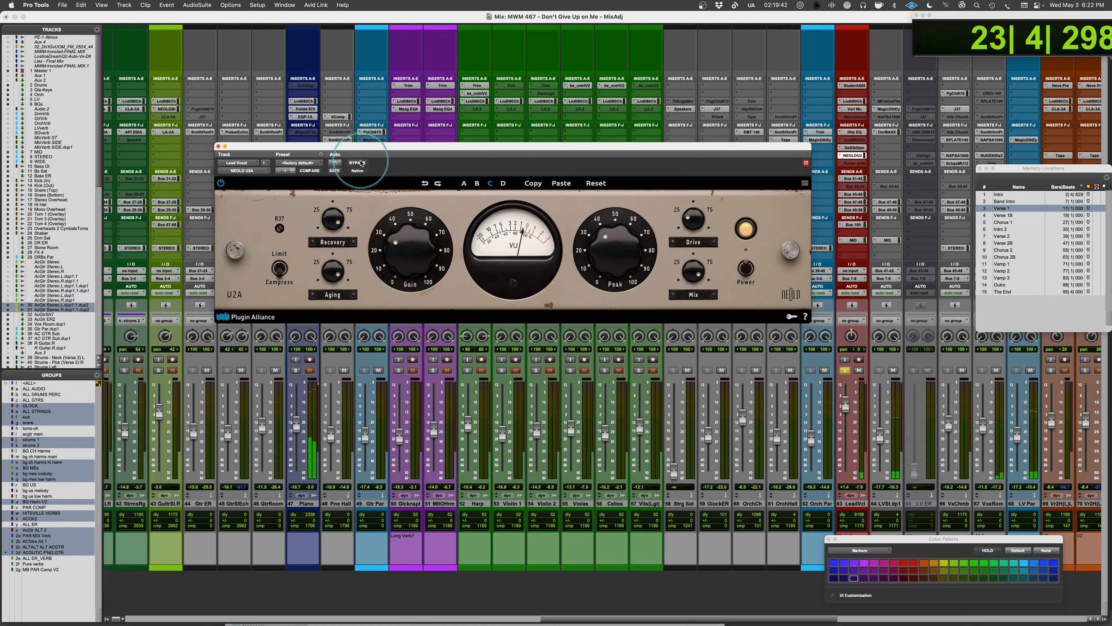
pyautogui.click(358, 163)
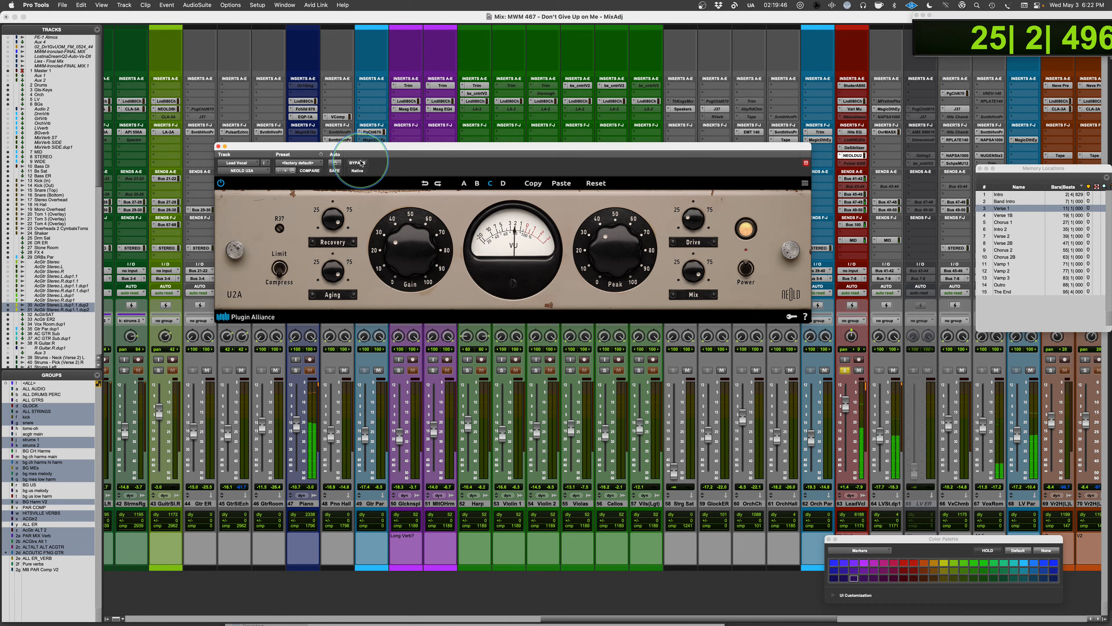
pyautogui.press('space')
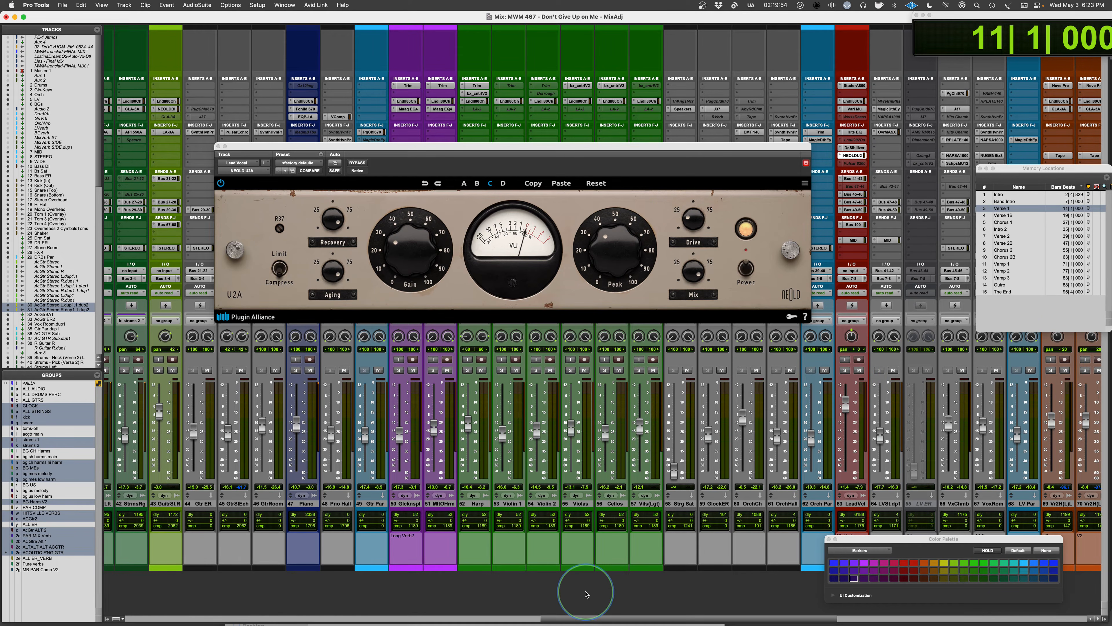
# Swap the vocal compressor window for the Orch track's NEOLD U2A, move it clear of the faders, and locate to Chorus 1.
pyautogui.hscroll(-10, 586, 594)
pyautogui.hscroll(-10, 587, 594)
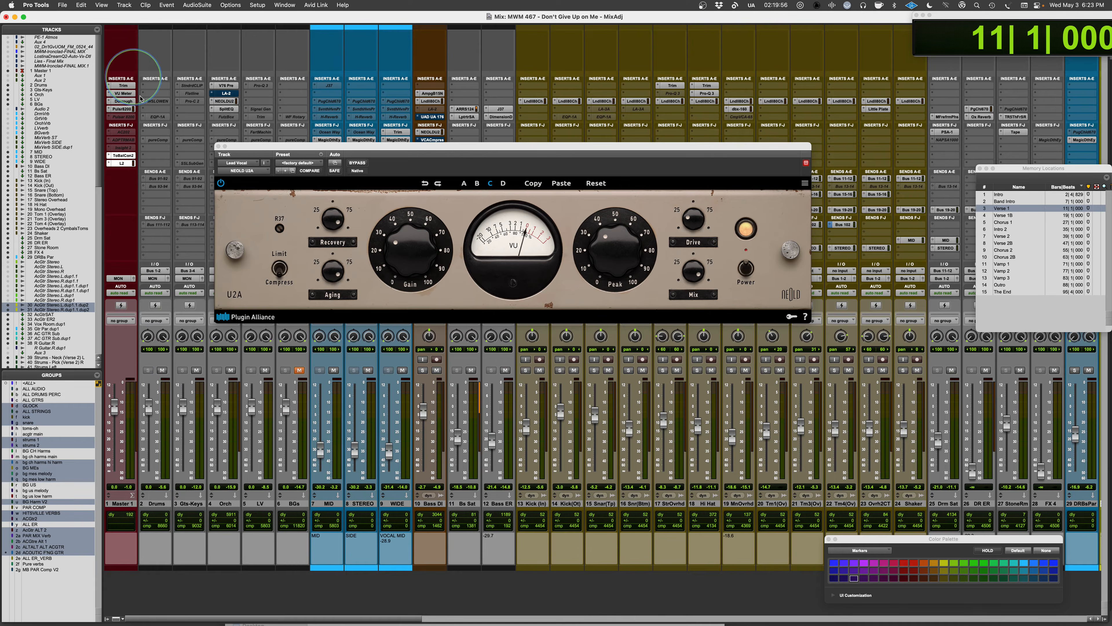
pyautogui.click(218, 146)
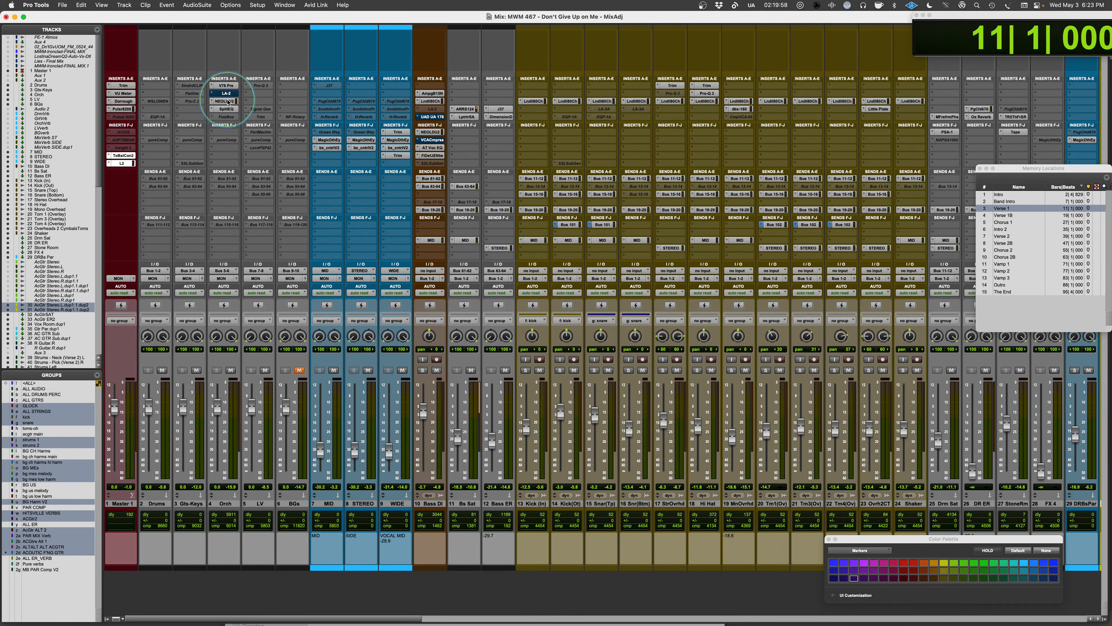
pyautogui.click(229, 102)
pyautogui.click(1003, 222)
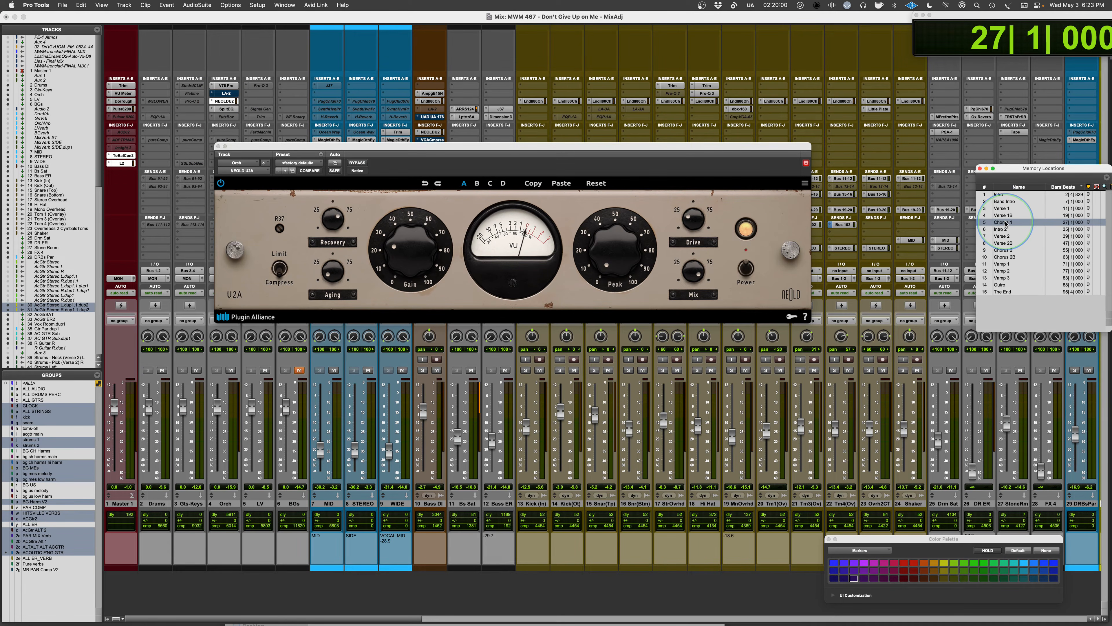
pyautogui.moveTo(536, 146); pyautogui.dragTo(596, 119)
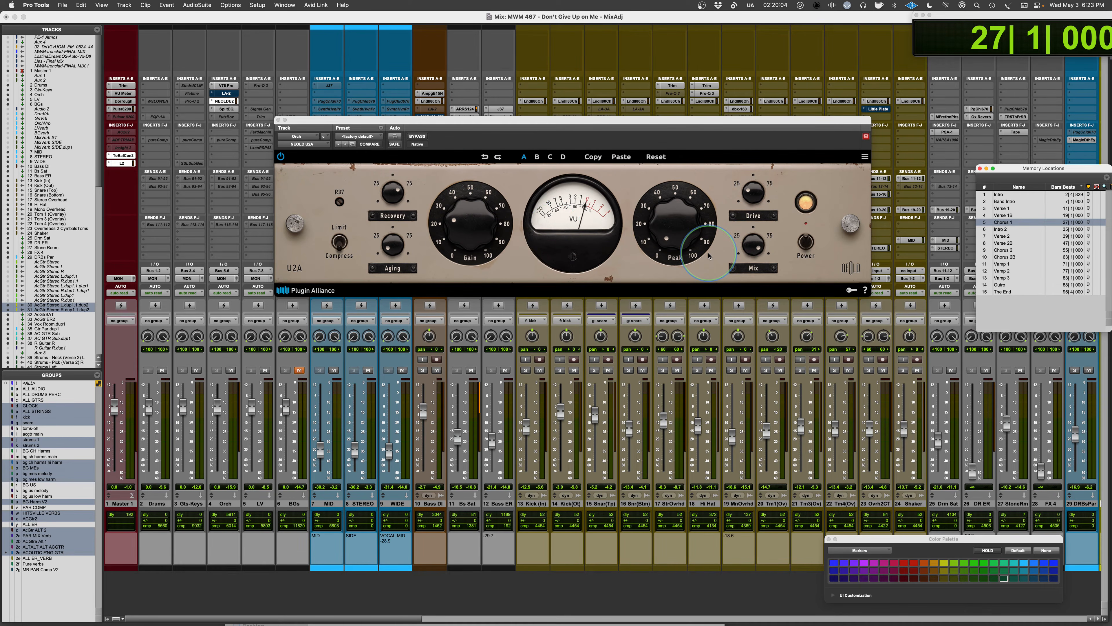
# Play Chorus 1 and mute the LV, Gts-Keys, Drums and grouped acoustic guitar tracks to expose the orchestra.
pyautogui.press('space')
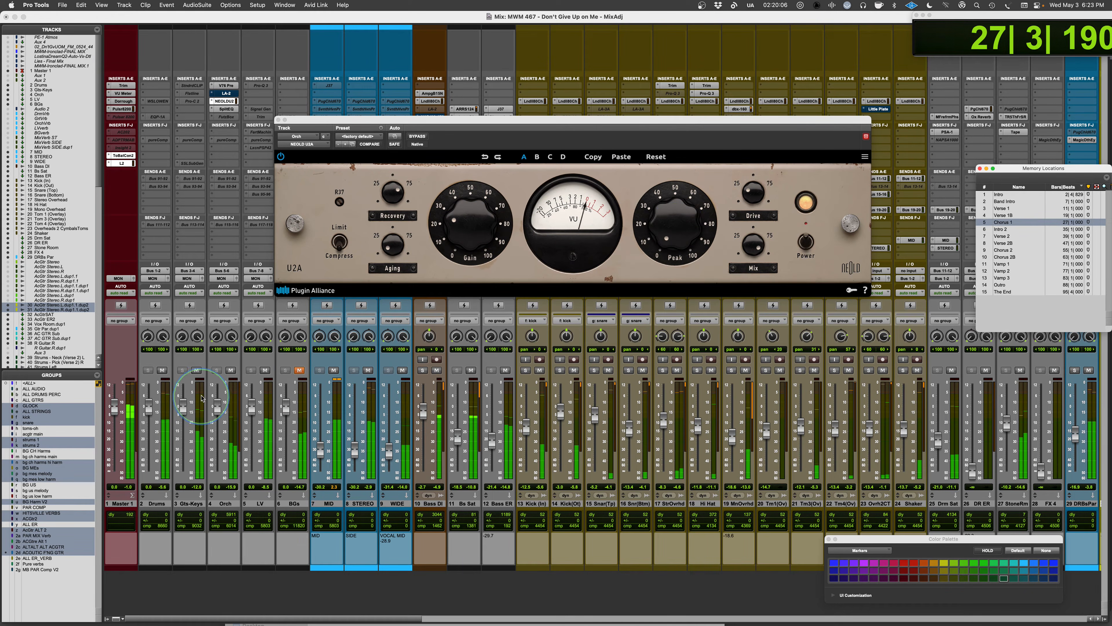
pyautogui.click(265, 370)
pyautogui.click(196, 370)
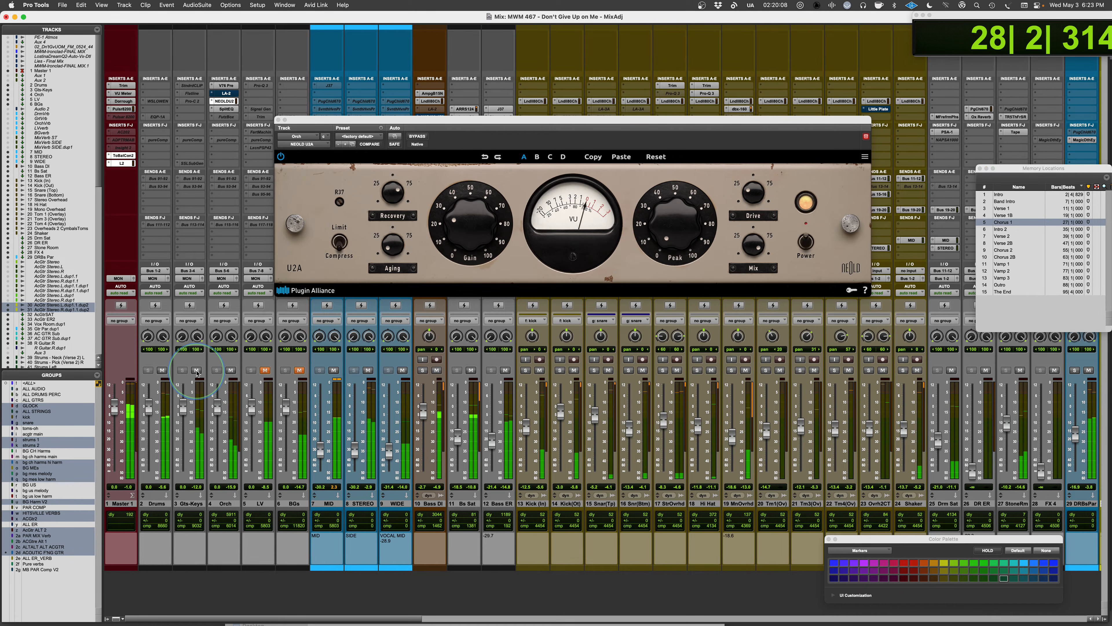
pyautogui.click(161, 371)
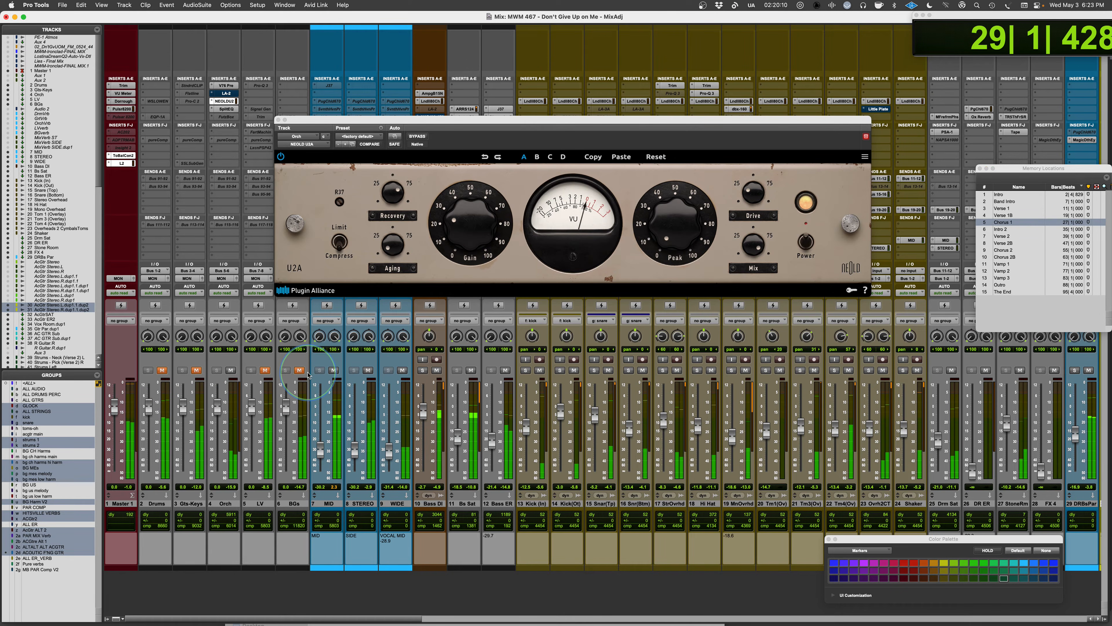
pyautogui.hscroll(10, 534, 596)
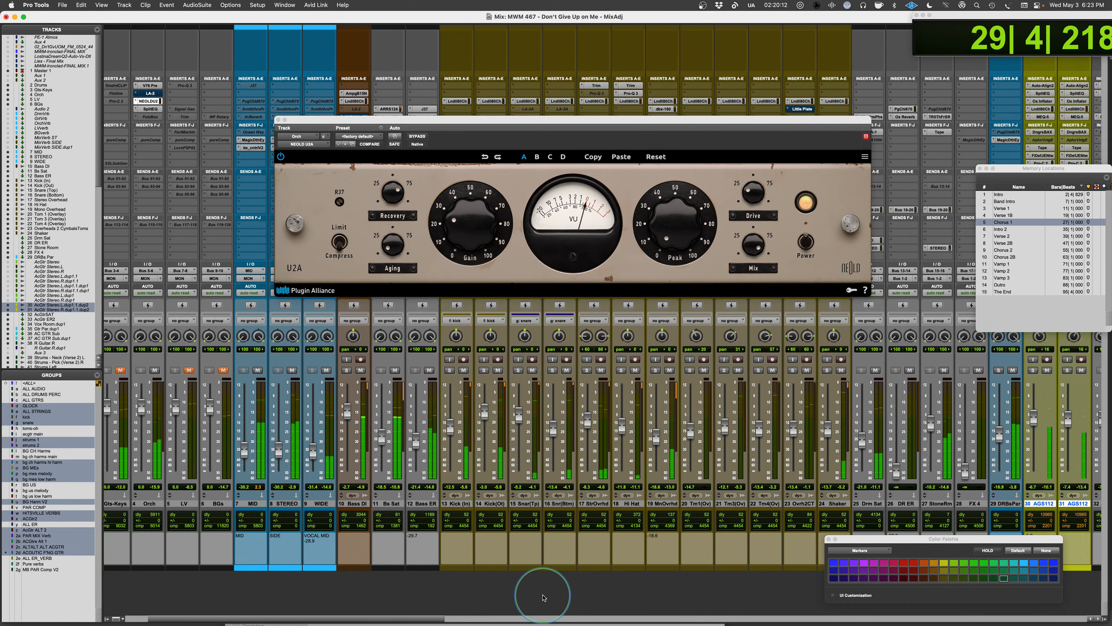
pyautogui.click(657, 372)
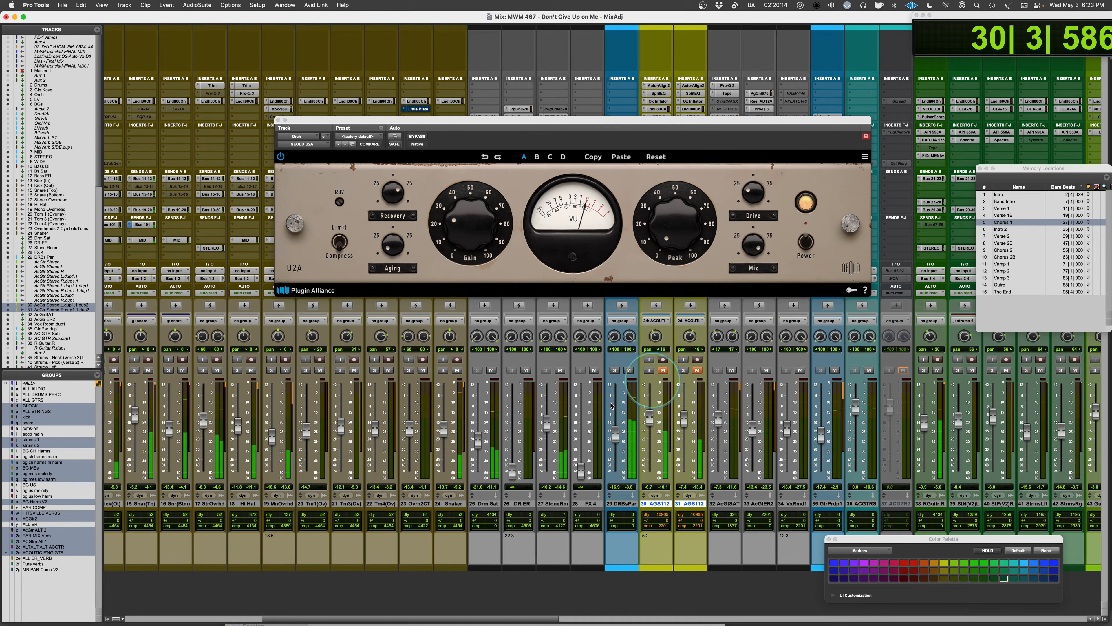
pyautogui.hscroll(-8, 395, 576)
pyautogui.hscroll(-2, 409, 575)
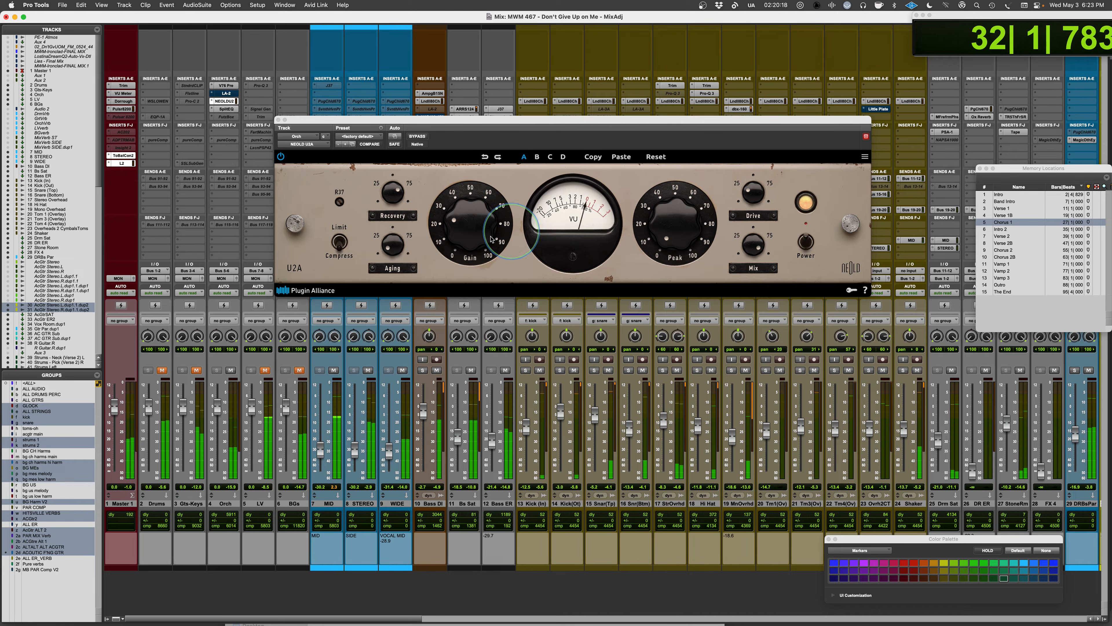
# Raise the Orch compressor's Peak to about 42.6%, push up the Orch fader, and replay Chorus 1.
pyautogui.moveTo(667, 236)
pyautogui.mouseDown()
pyautogui.moveTo(673, 192)
pyautogui.moveTo(665, 230)
pyautogui.mouseUp()
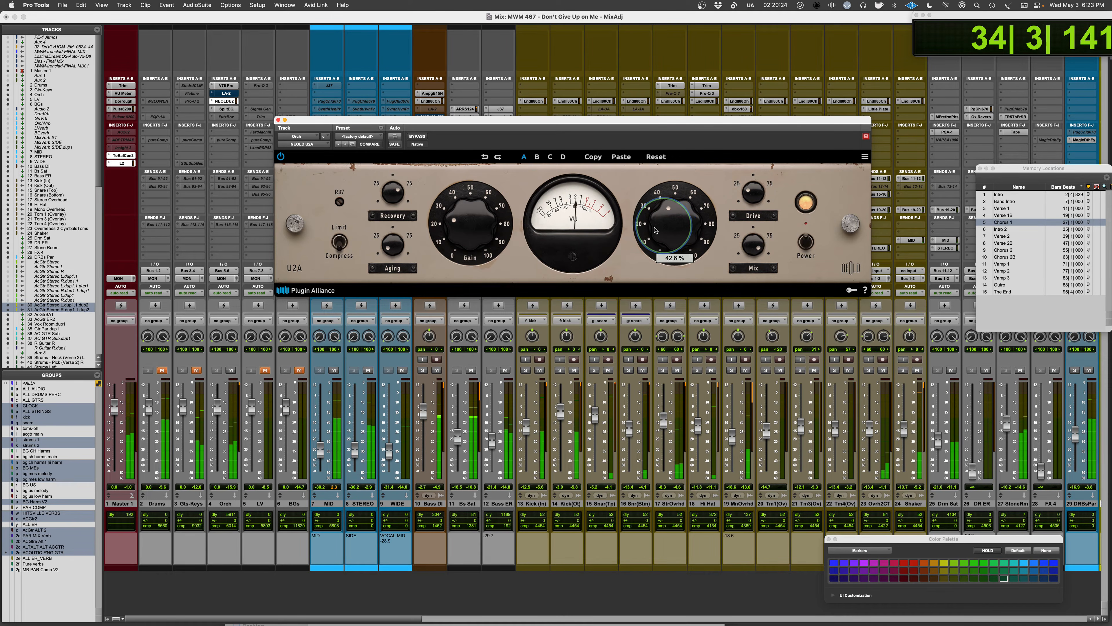
pyautogui.press('space')
pyautogui.moveTo(213, 413); pyautogui.dragTo(217, 399)
pyautogui.press('space')
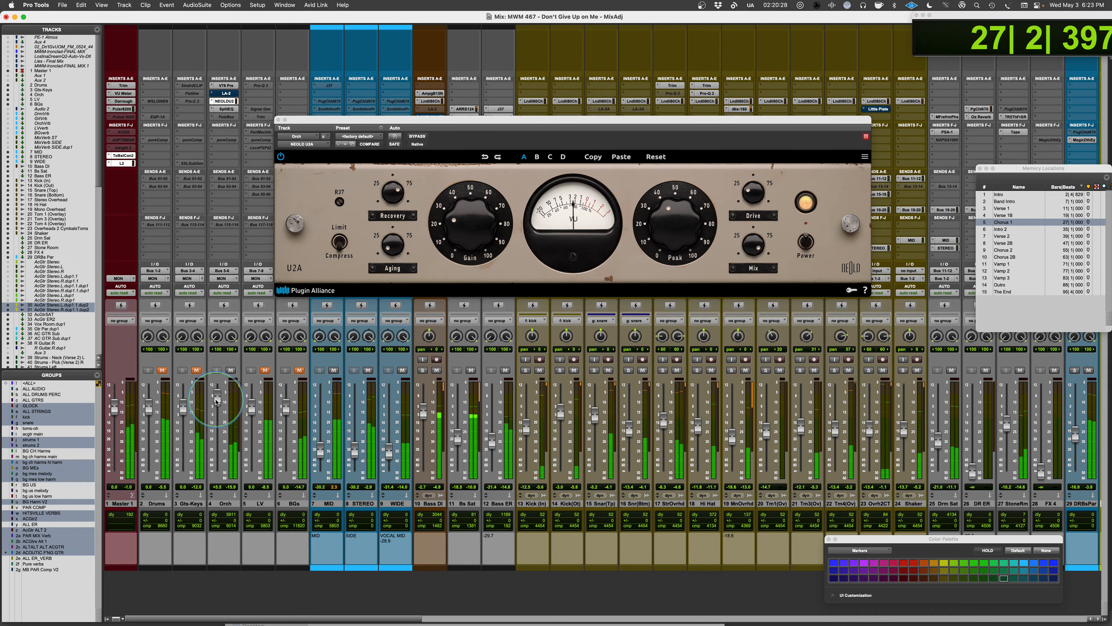
# Compare the orchestra with the U2A active and bypassed while the chorus plays.
pyautogui.click(499, 148)
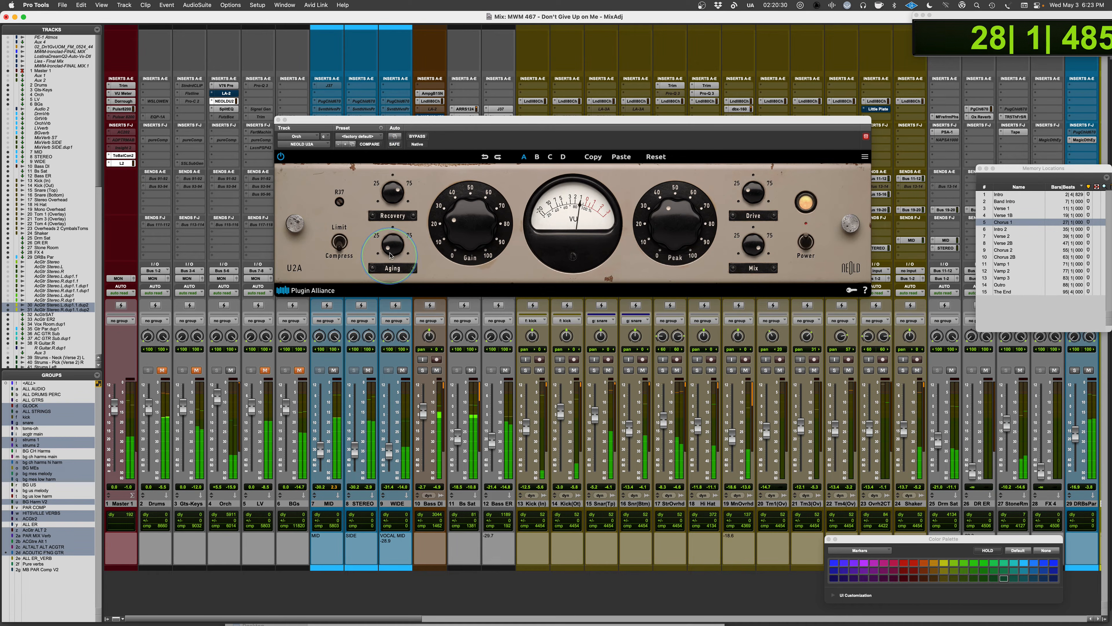
pyautogui.click(415, 138)
pyautogui.click(415, 138)
# Try the Orch compressor's Aging control, raise its Peak to about 50, and stop playback.
pyautogui.click(391, 227)
pyautogui.moveTo(388, 232); pyautogui.dragTo(387, 240)
pyautogui.moveTo(670, 227); pyautogui.dragTo(669, 214)
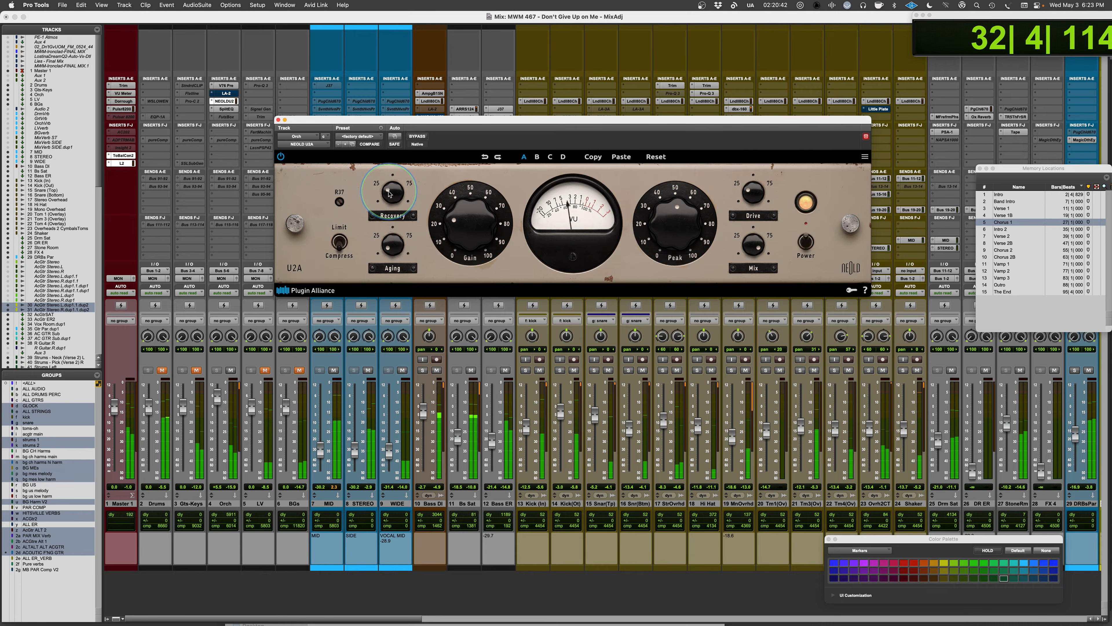
pyautogui.press('space')
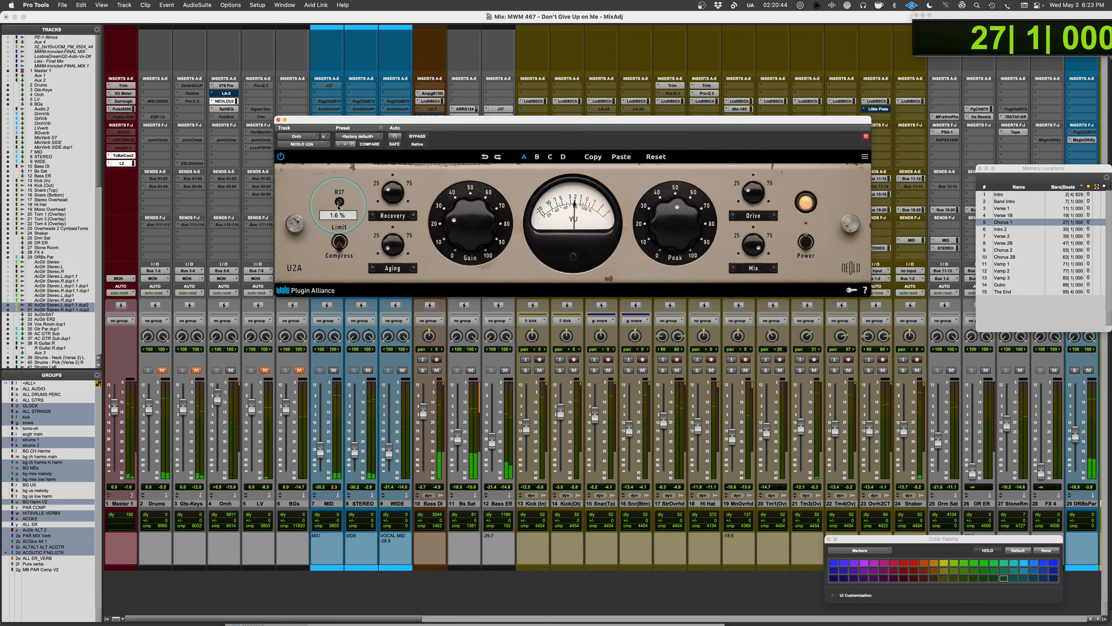
# Play Chorus 1, raise the Orch compressor's Peak to about 73.4%, and try R37 at about 30.8%.
pyautogui.moveTo(339, 230); pyautogui.dragTo(339, 251)
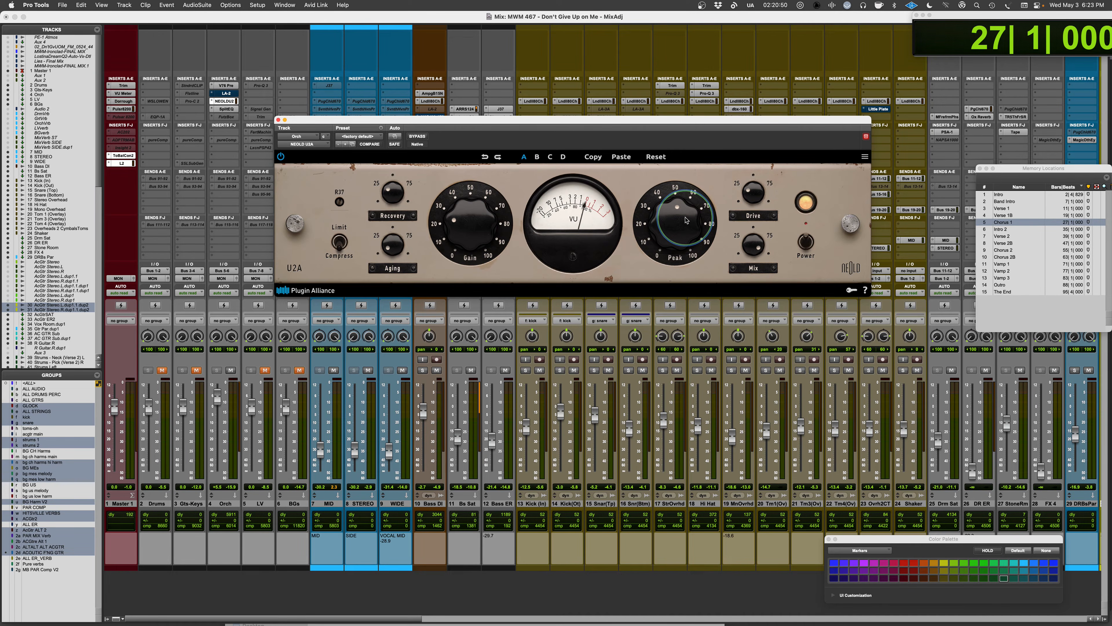
pyautogui.press('space')
pyautogui.moveTo(676, 224)
pyautogui.mouseDown()
pyautogui.moveTo(678, 195)
pyautogui.moveTo(678, 205)
pyautogui.mouseUp()
pyautogui.moveTo(339, 198)
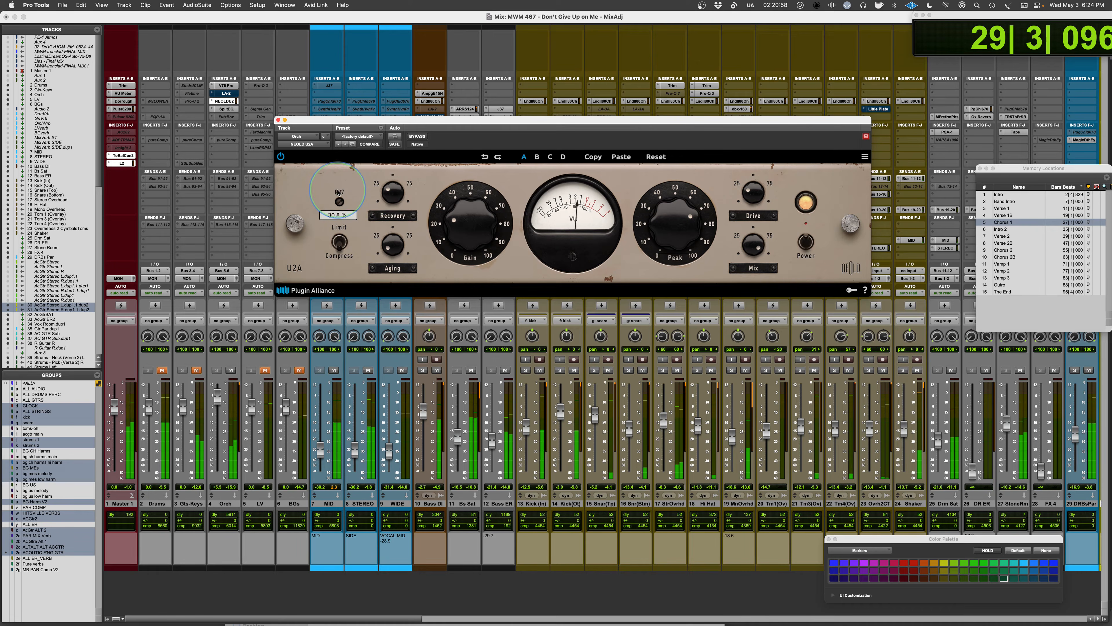
pyautogui.moveTo(337, 187); pyautogui.dragTo(338, 189)
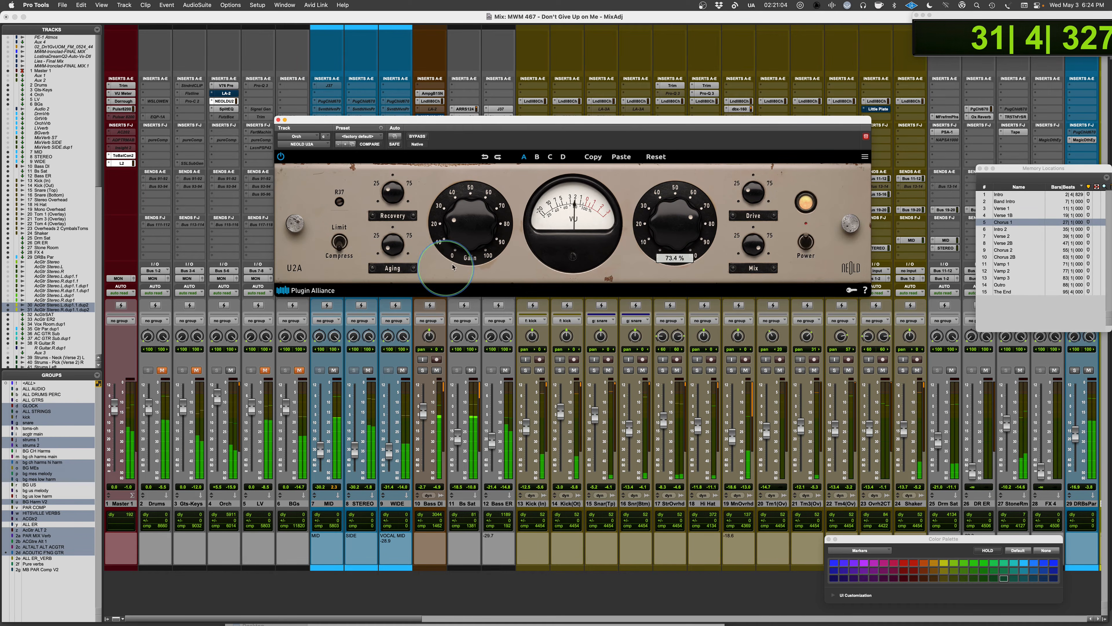
# Sweep the Orch compressor's Aging up and back down while readjusting Peak during playback.
pyautogui.moveTo(401, 247); pyautogui.dragTo(415, 145)
pyautogui.moveTo(674, 236)
pyautogui.mouseDown()
pyautogui.moveTo(673, 208)
pyautogui.moveTo(664, 223)
pyautogui.mouseUp()
pyautogui.moveTo(393, 244); pyautogui.dragTo(394, 298)
pyautogui.moveTo(671, 225); pyautogui.dragTo(670, 227)
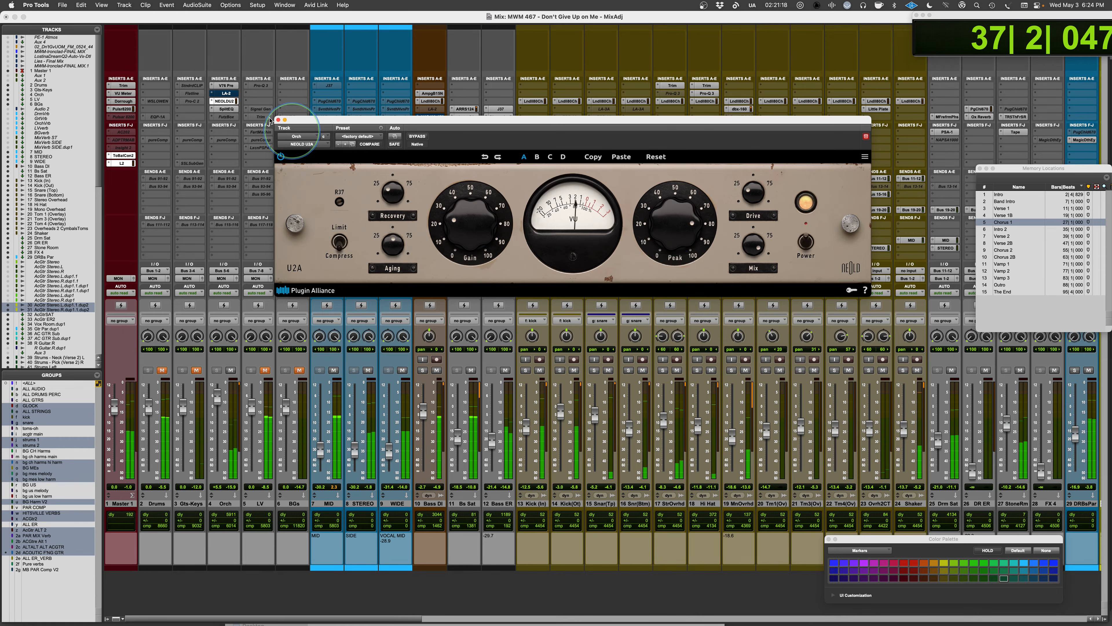
# Replay Chorus 1 and fine-tune the Orch compressor's Peak and Gain, checking the level against the bypassed signal.
pyautogui.click(1003, 222)
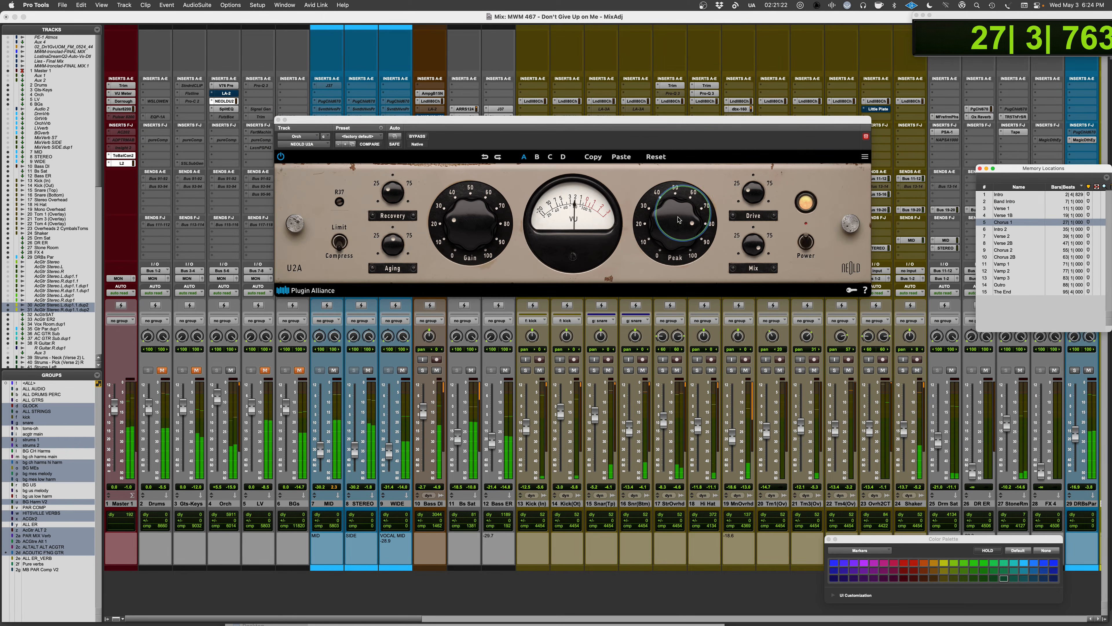
pyautogui.moveTo(674, 225); pyautogui.dragTo(675, 227)
pyautogui.moveTo(462, 238); pyautogui.dragTo(457, 232)
pyautogui.click(419, 138)
pyautogui.click(418, 138)
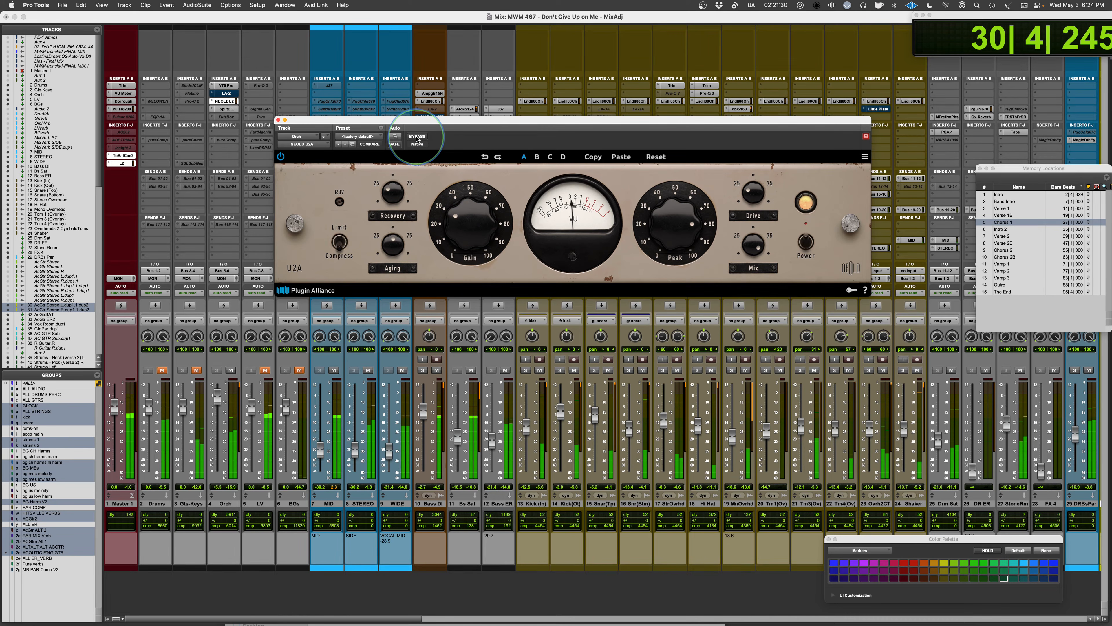
pyautogui.click(417, 137)
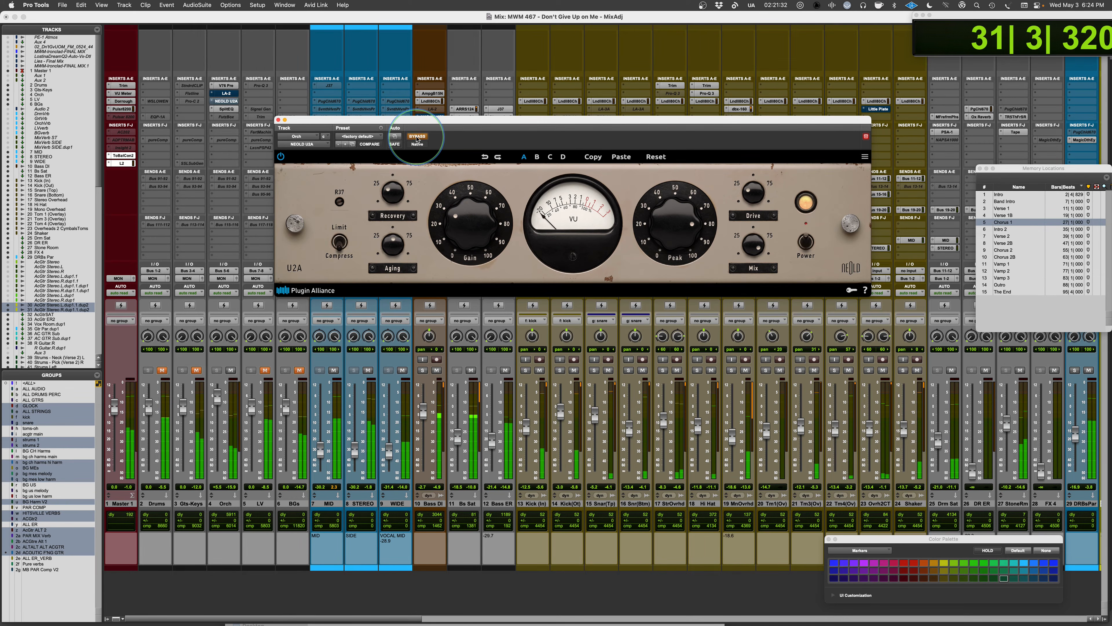
pyautogui.click(417, 137)
pyautogui.moveTo(457, 226); pyautogui.dragTo(456, 228)
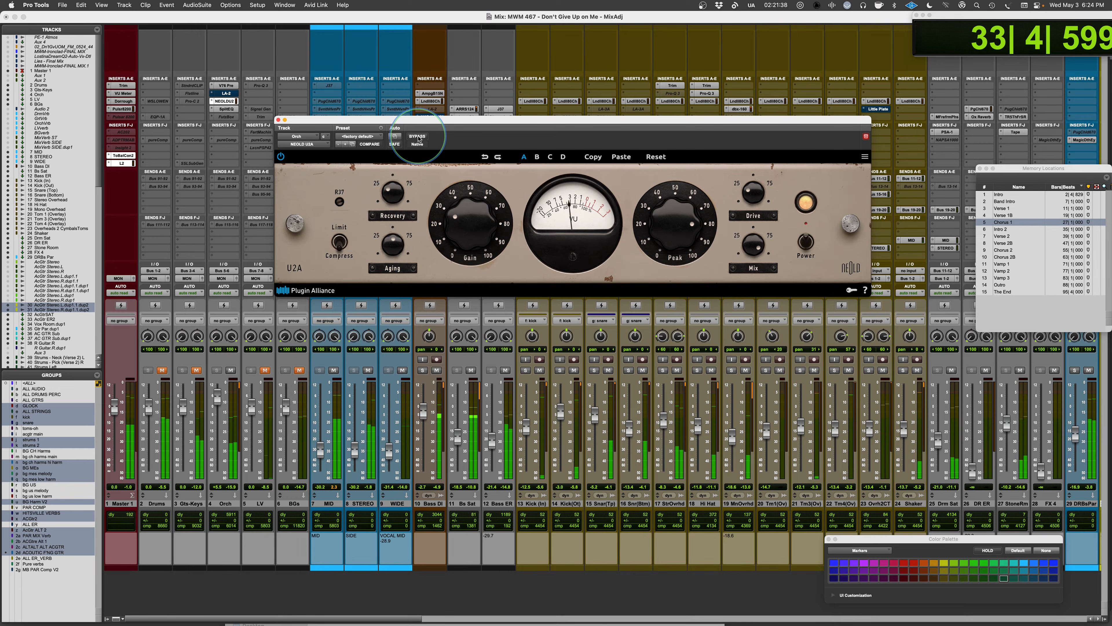
# Compare the compressed orchestra with the bypassed signal twice more, and stop playback.
pyautogui.click(418, 137)
pyautogui.click(418, 137)
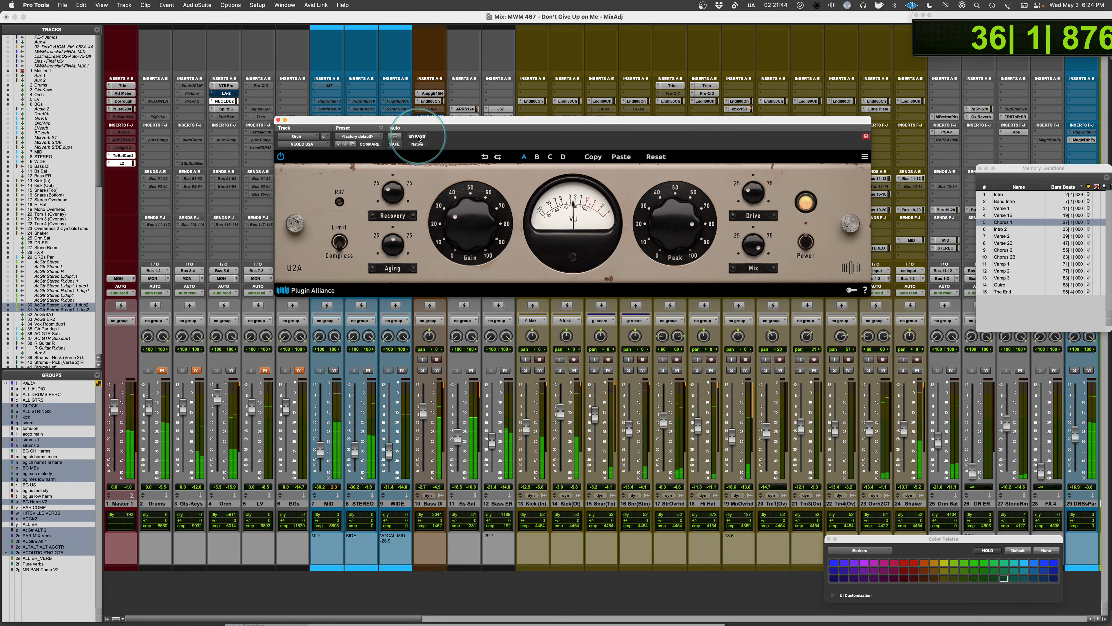
pyautogui.click(419, 136)
pyautogui.click(418, 136)
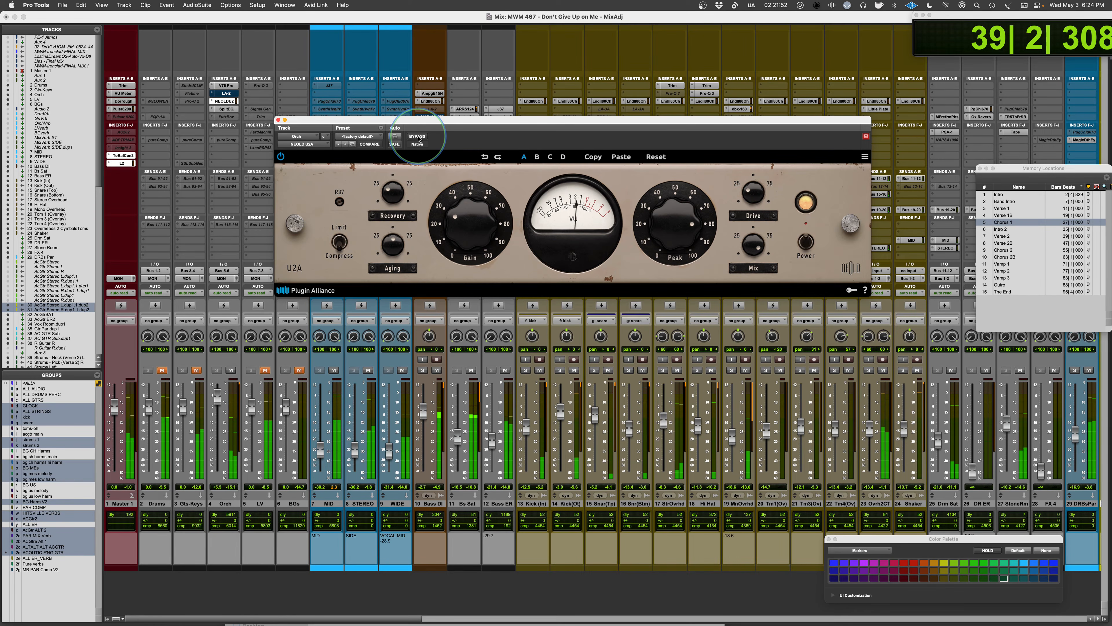
pyautogui.press('space')
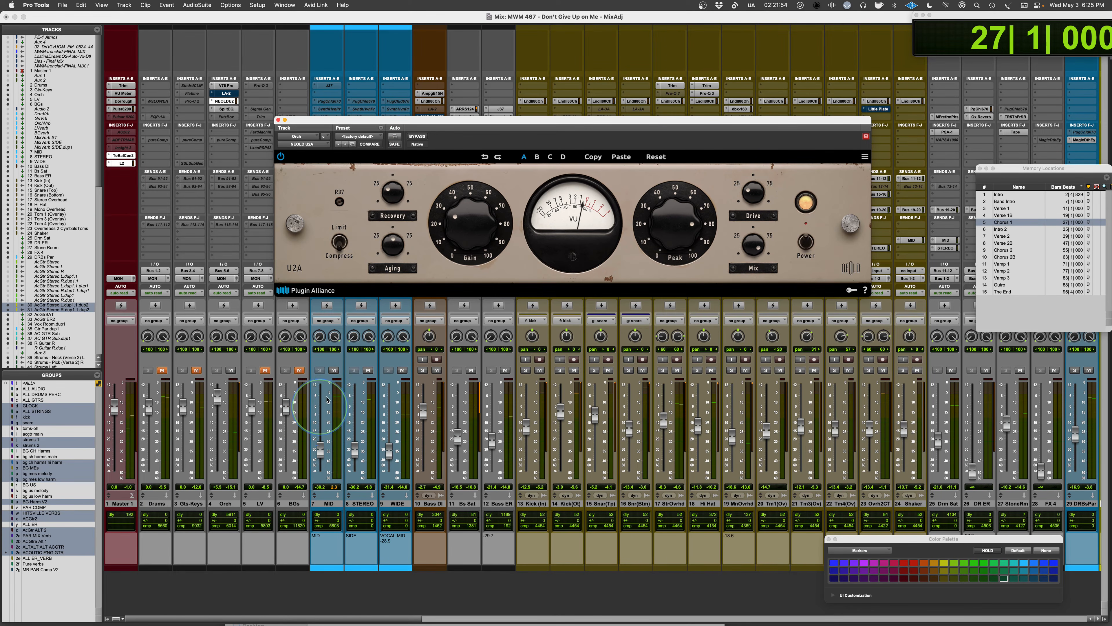